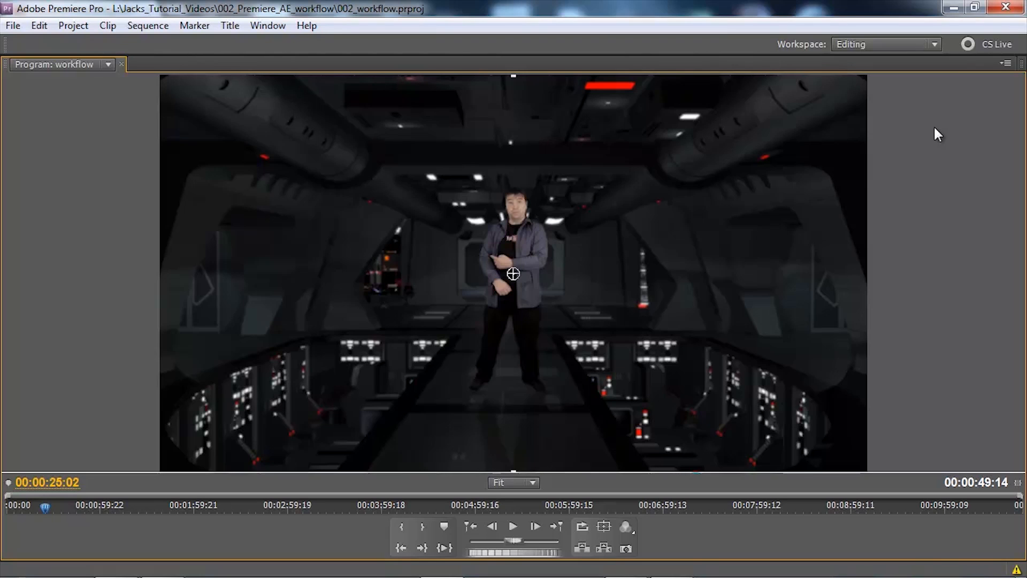
# Restore the full panel layout from the maximized program view and look through the open sequences, returning to the workflow sequence
pyautogui.press('`')
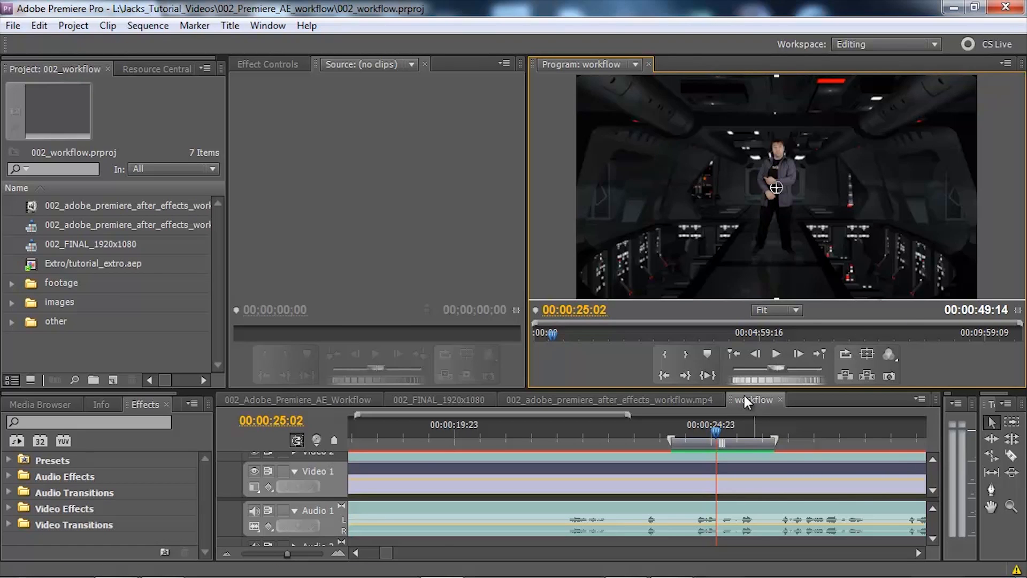
pyautogui.click(324, 397)
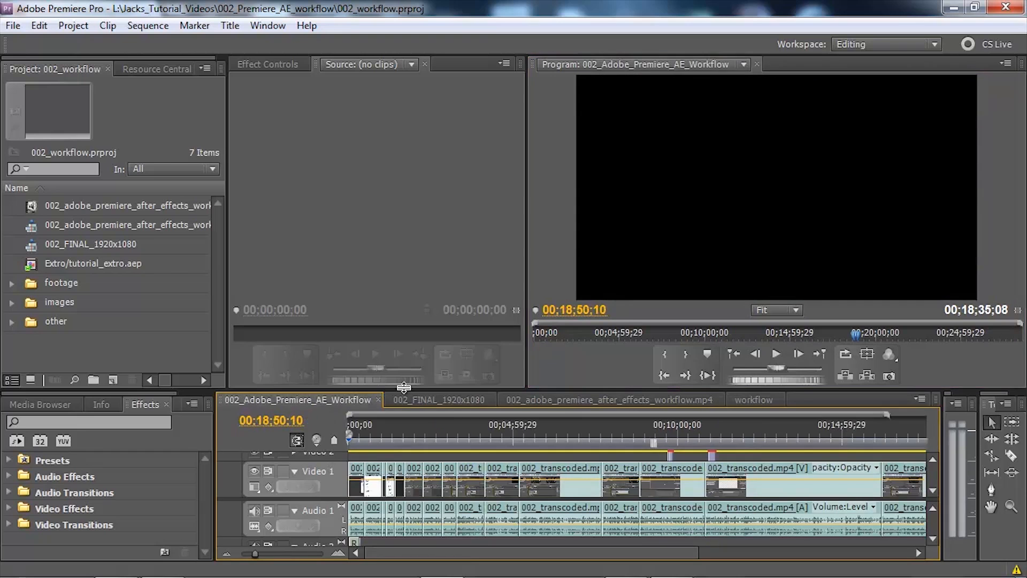
pyautogui.click(434, 398)
pyautogui.click(577, 398)
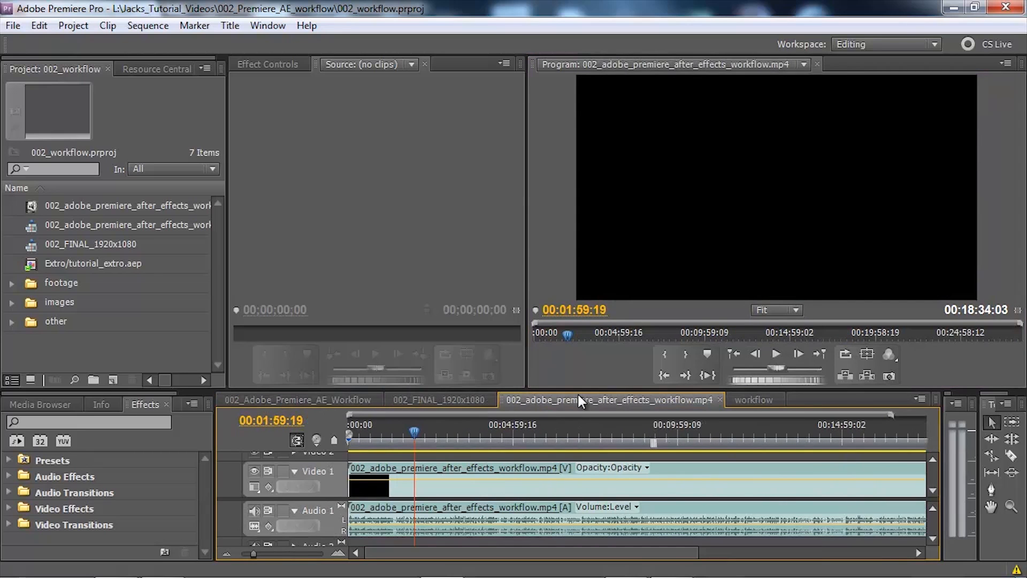
pyautogui.click(753, 399)
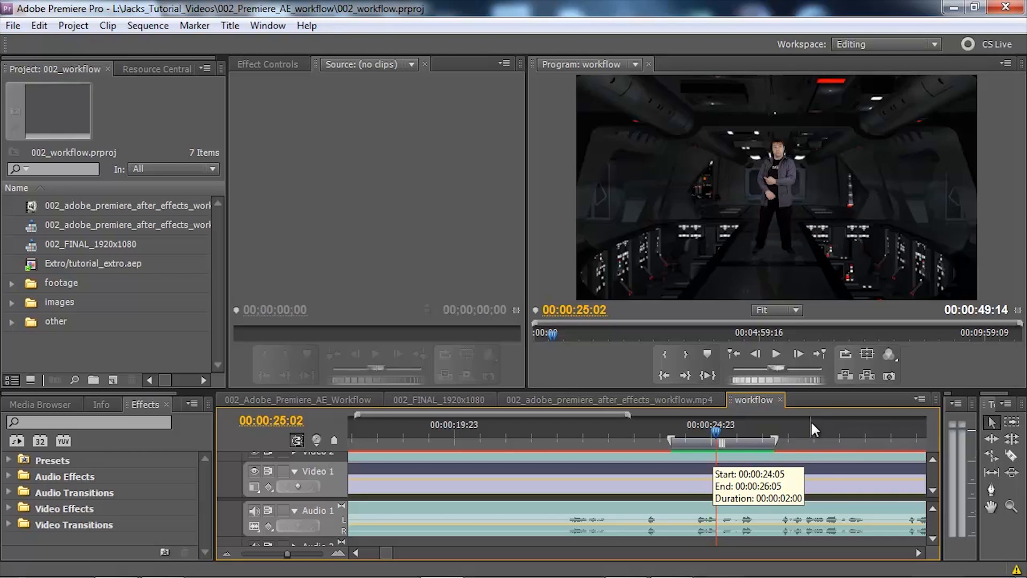
# Examine the workflow sequence's timeline in close-up and then at a scale showing its whole length
pyautogui.click(333, 553)
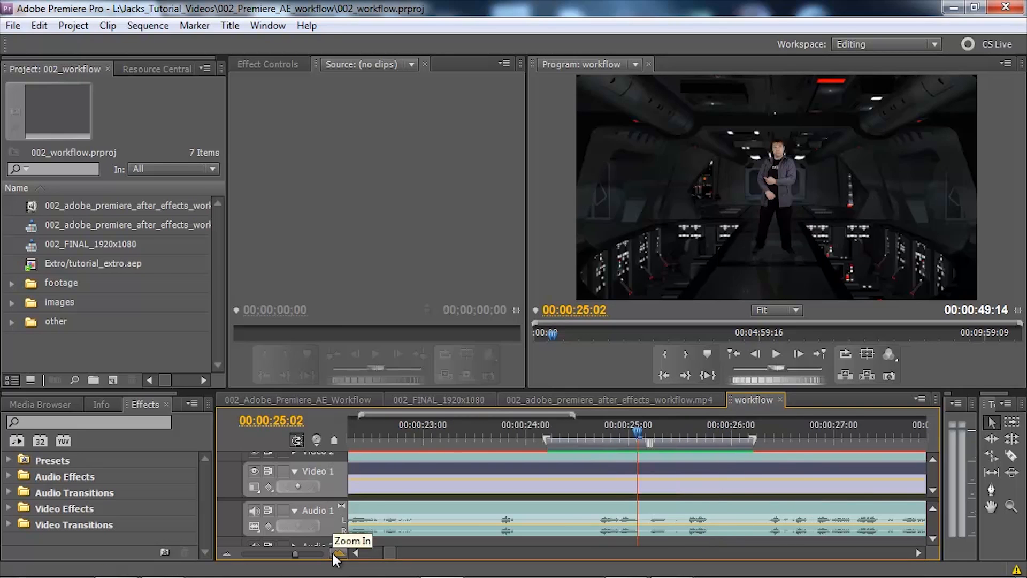
pyautogui.click(332, 554)
pyautogui.click(333, 554)
pyautogui.click(332, 553)
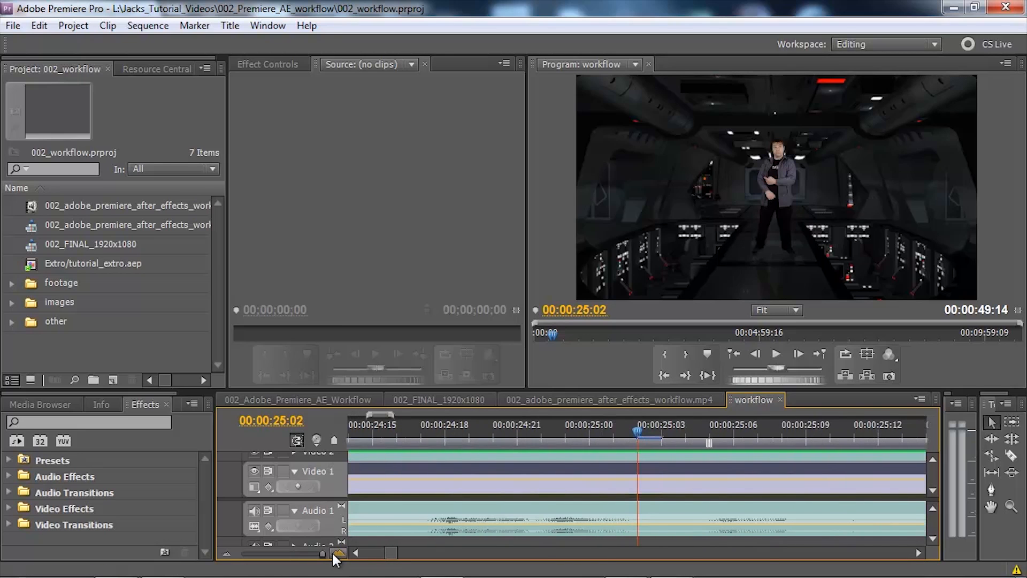
pyautogui.click(227, 552)
pyautogui.click(227, 552)
pyautogui.click(227, 552)
pyautogui.click(227, 552)
pyautogui.click(227, 553)
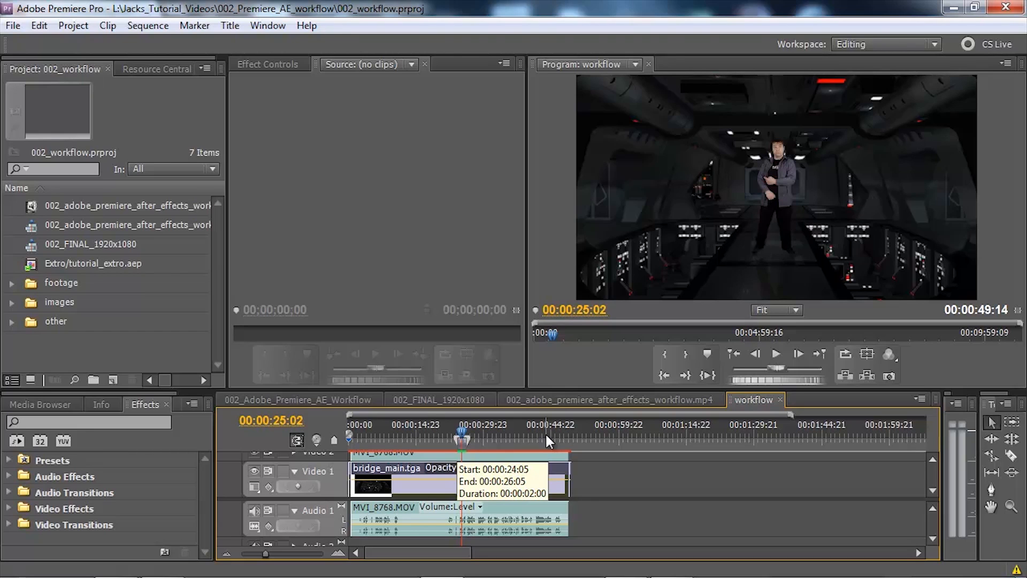
# Review the workflow sequence's settings, including frame size and timebase, and close them without changes
pyautogui.click(150, 27)
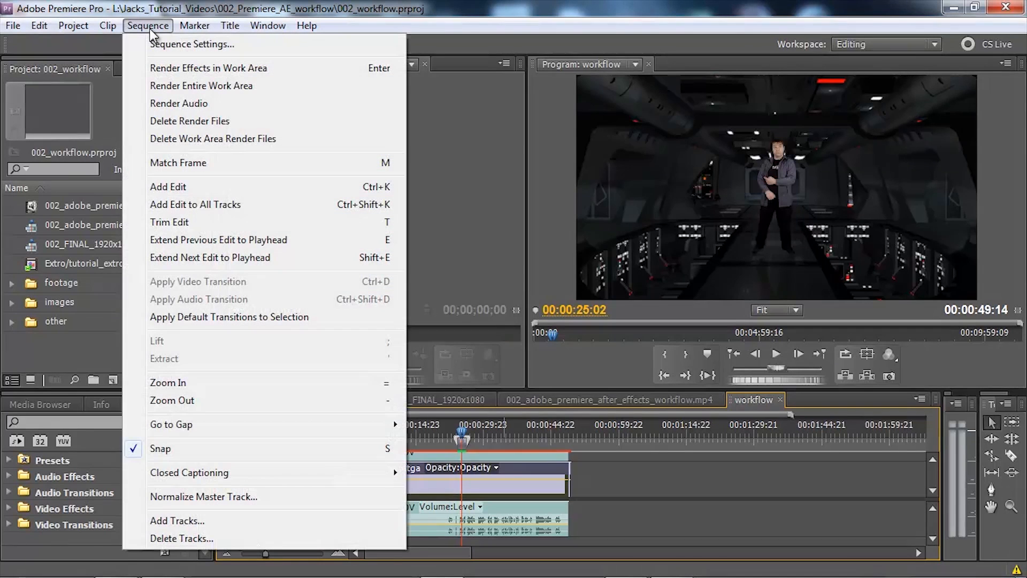
pyautogui.click(178, 45)
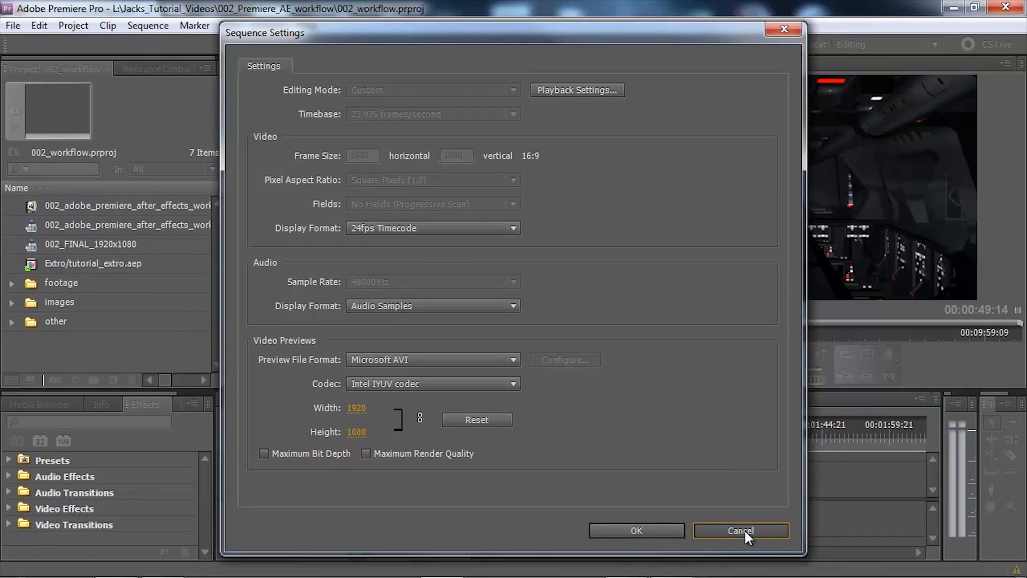
pyautogui.click(744, 529)
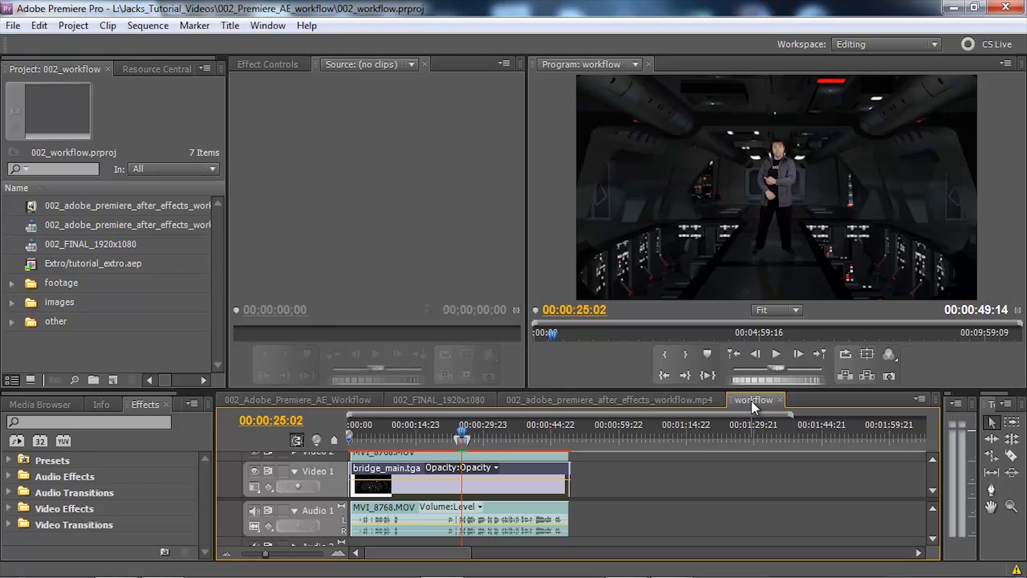
# Start a media export of the workflow sequence and set its source range to Entire Sequence
pyautogui.click(11, 30)
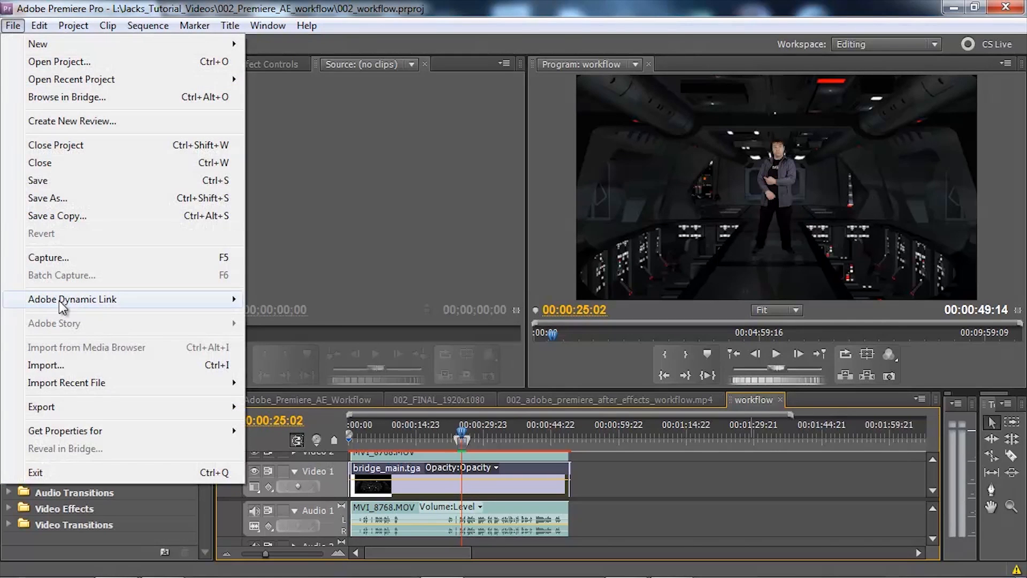
pyautogui.moveTo(82, 409)
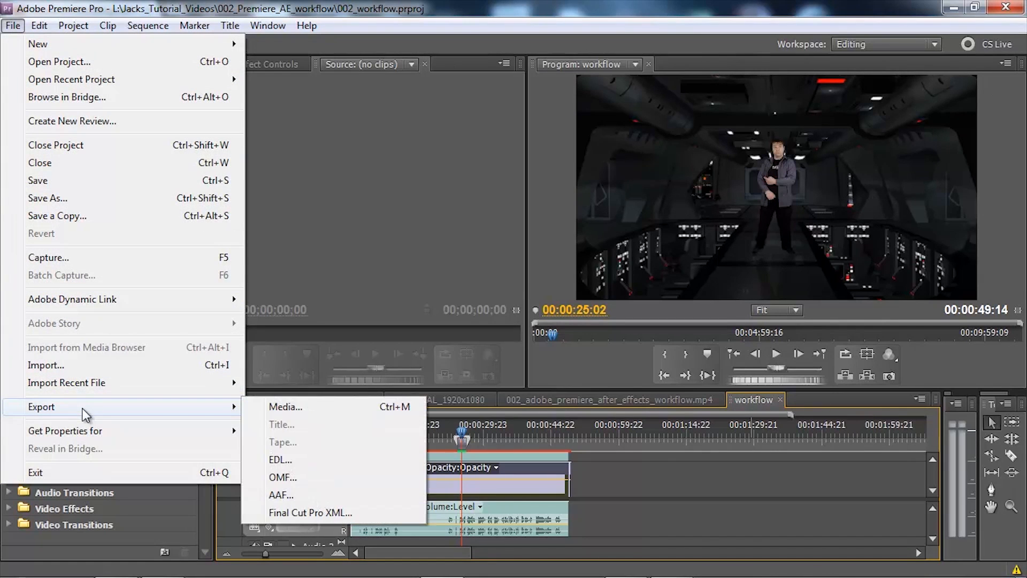
pyautogui.click(324, 407)
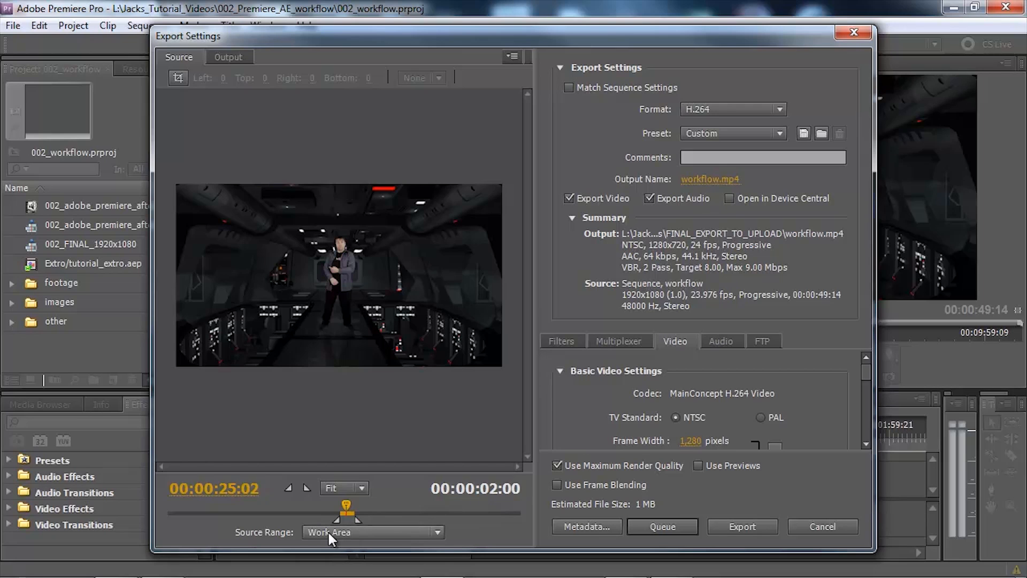
pyautogui.click(378, 531)
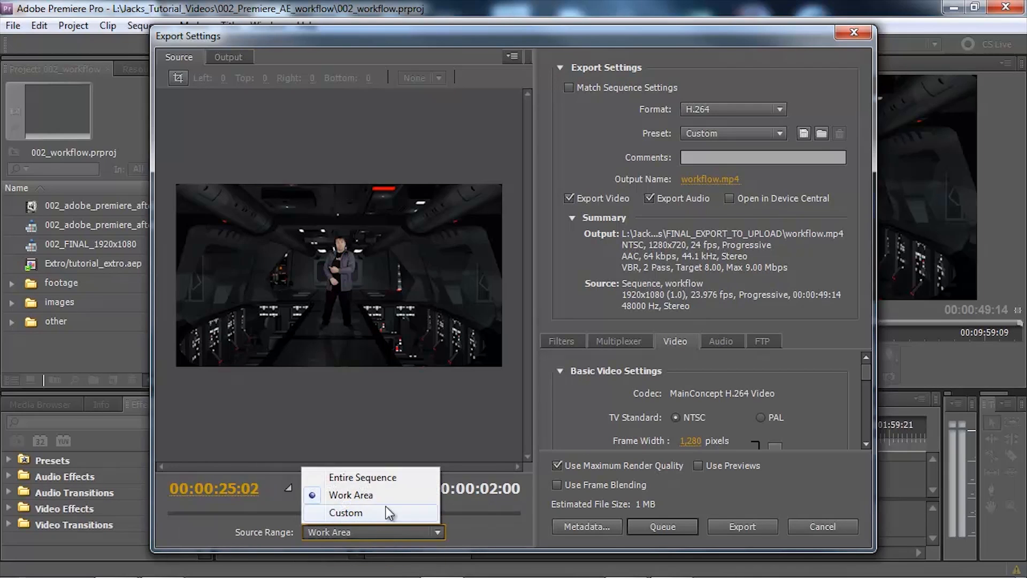
pyautogui.click(387, 480)
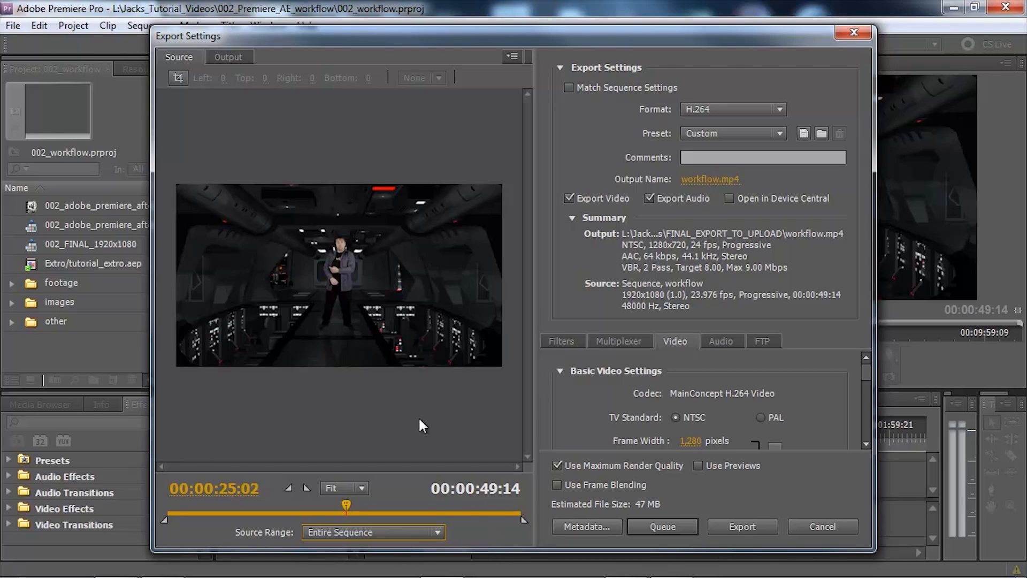
# Preview the export's output image at several points along the sequence
pyautogui.click(229, 59)
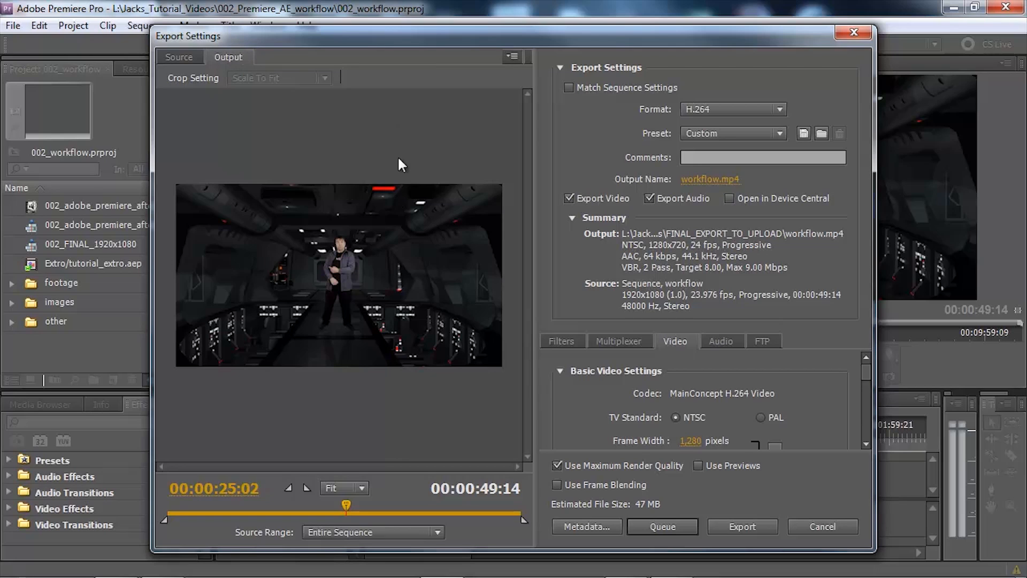
pyautogui.click(285, 514)
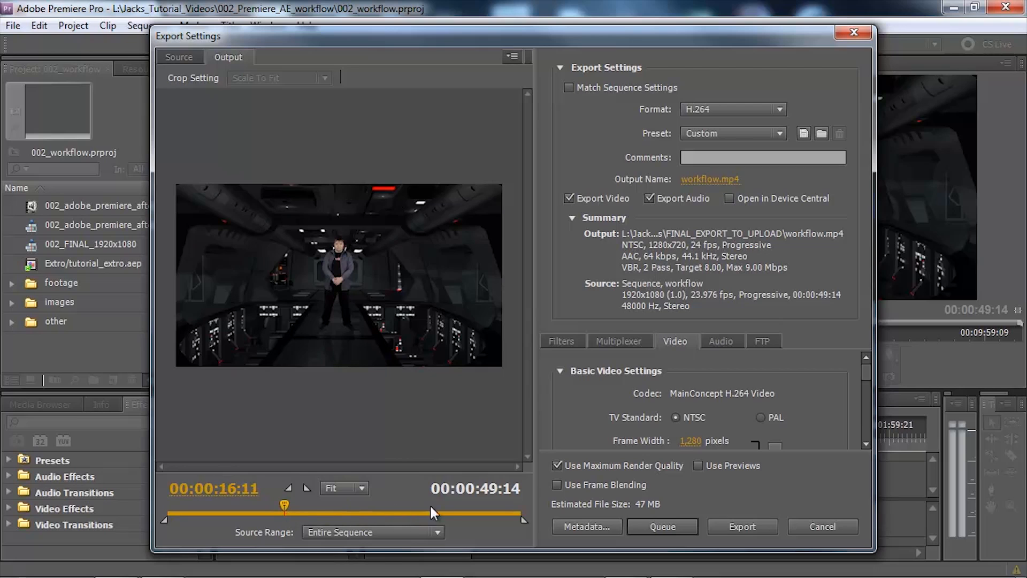
pyautogui.click(447, 514)
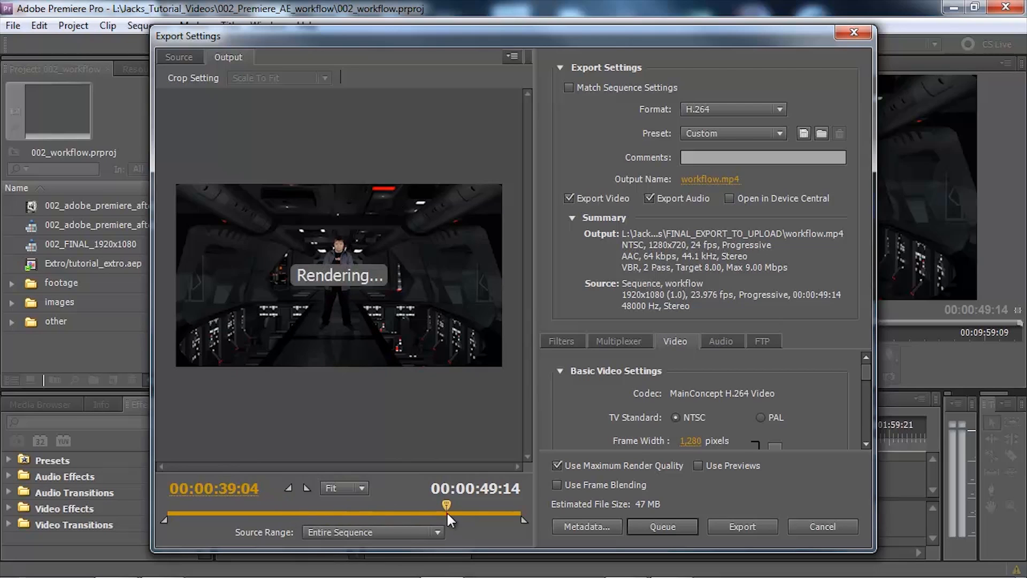
pyautogui.click(492, 513)
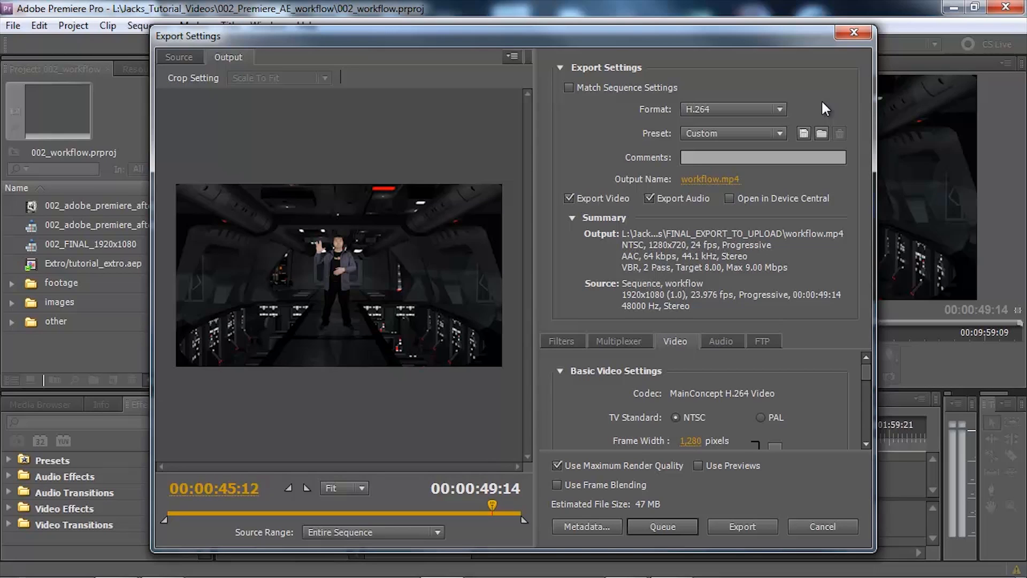
# Apply the YouTube Widescreen HD preset to the H.264 export
pyautogui.click(780, 132)
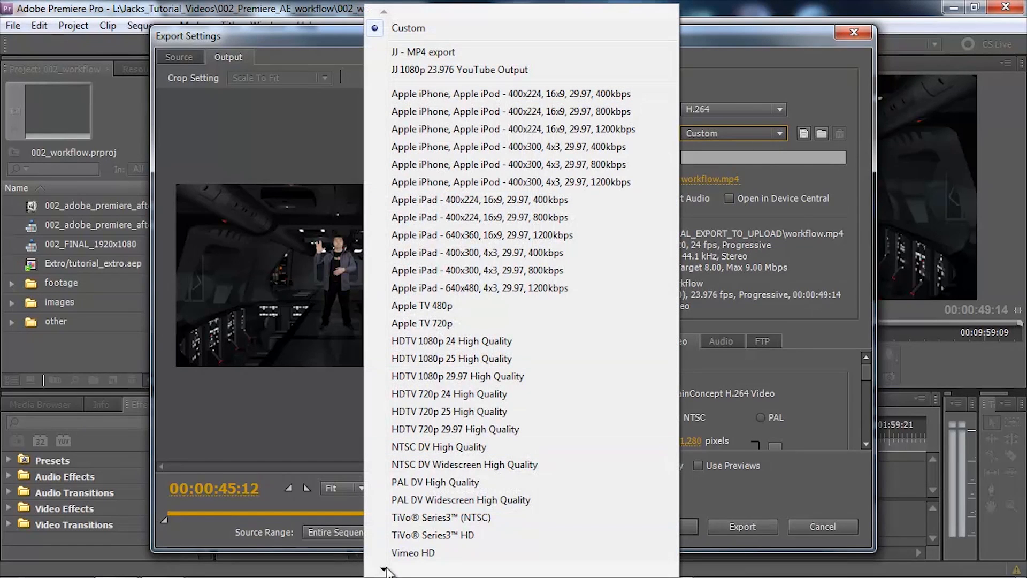
pyautogui.scroll(-4, 385, 566)
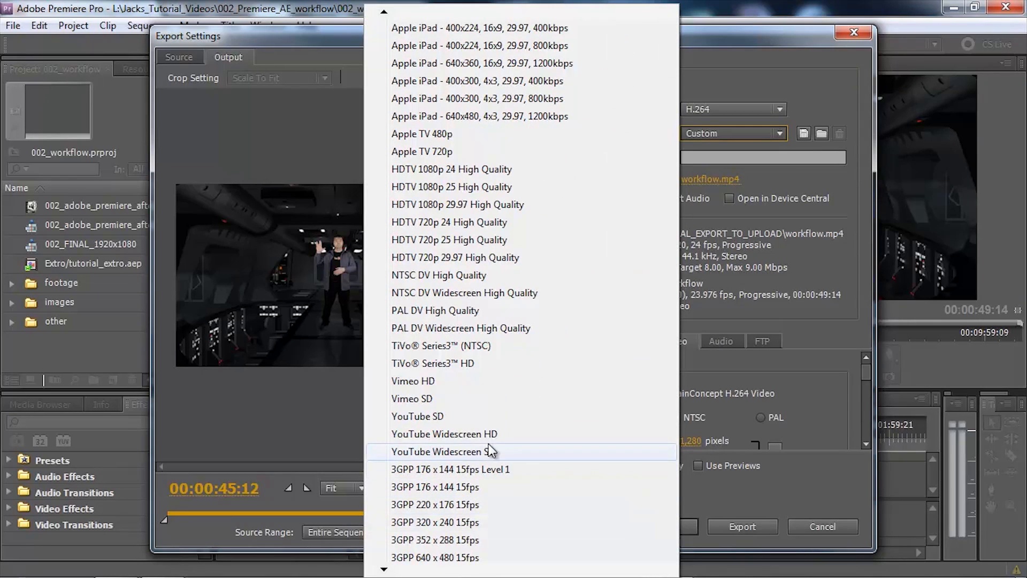
pyautogui.click(473, 434)
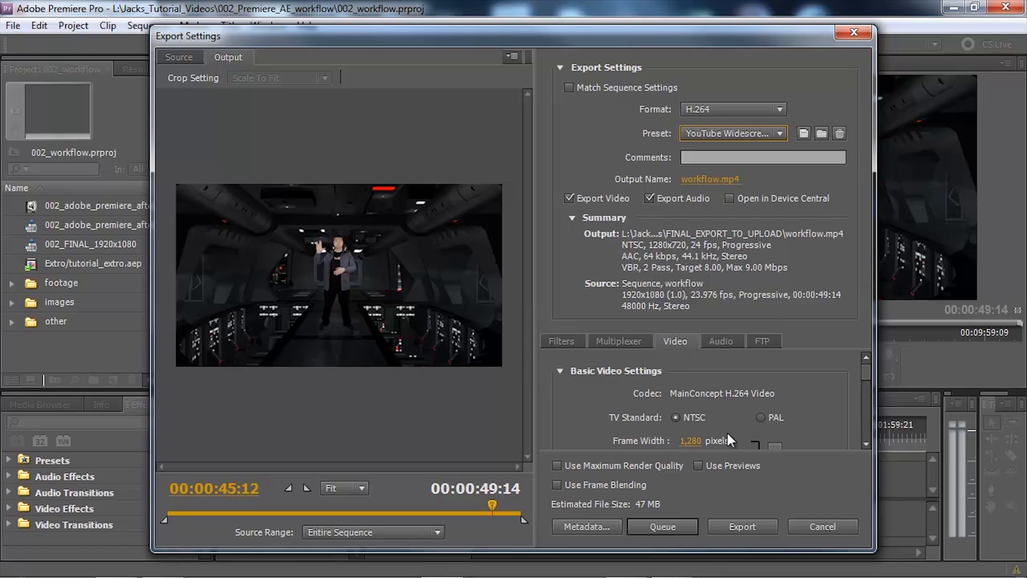
# Apply the HDTV 1080p 24 High Quality preset to the H.264 export
pyautogui.click(779, 133)
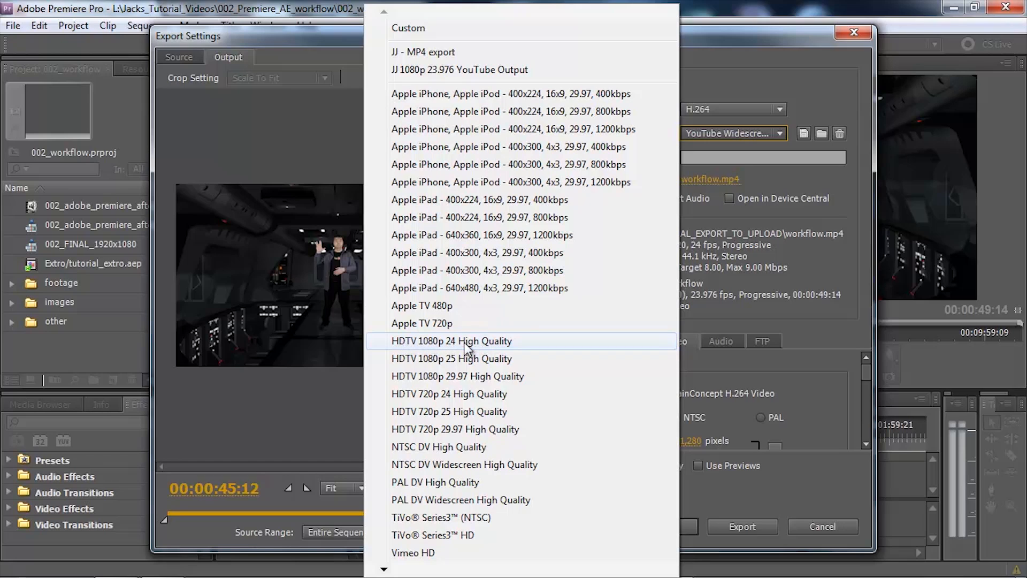
pyautogui.click(496, 342)
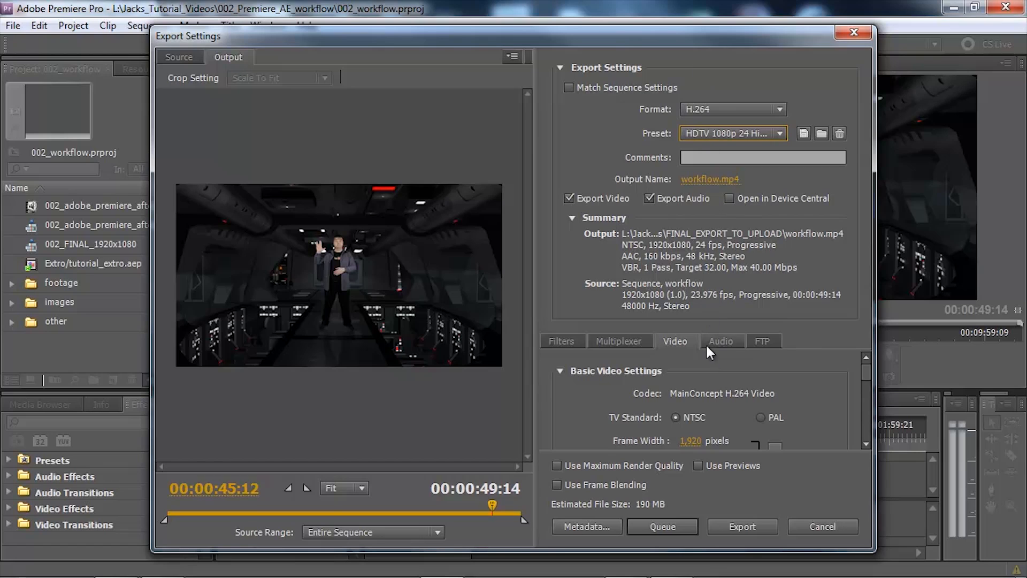
# Set the export's output file to final_video01 in the export folder inside 003_Premiere_Youtube_Export_Settings
pyautogui.click(701, 179)
pyautogui.doubleClick(192, 168)
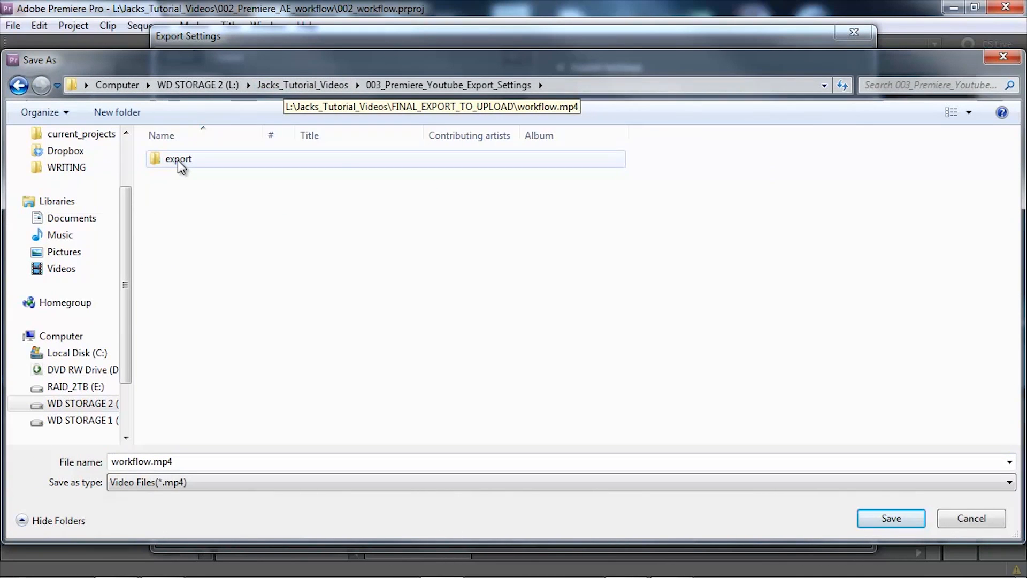
pyautogui.doubleClick(177, 159)
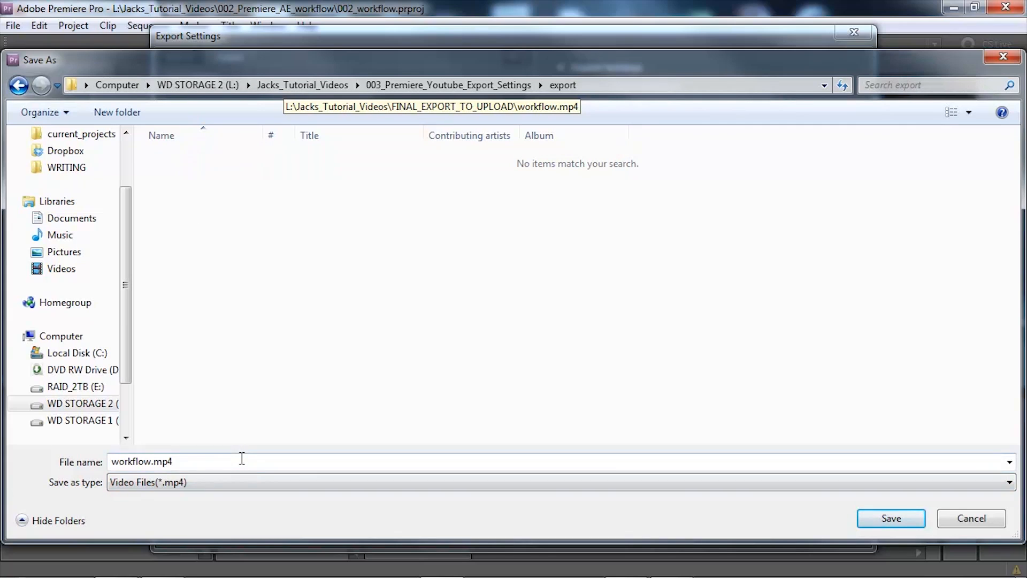
pyautogui.click(242, 461)
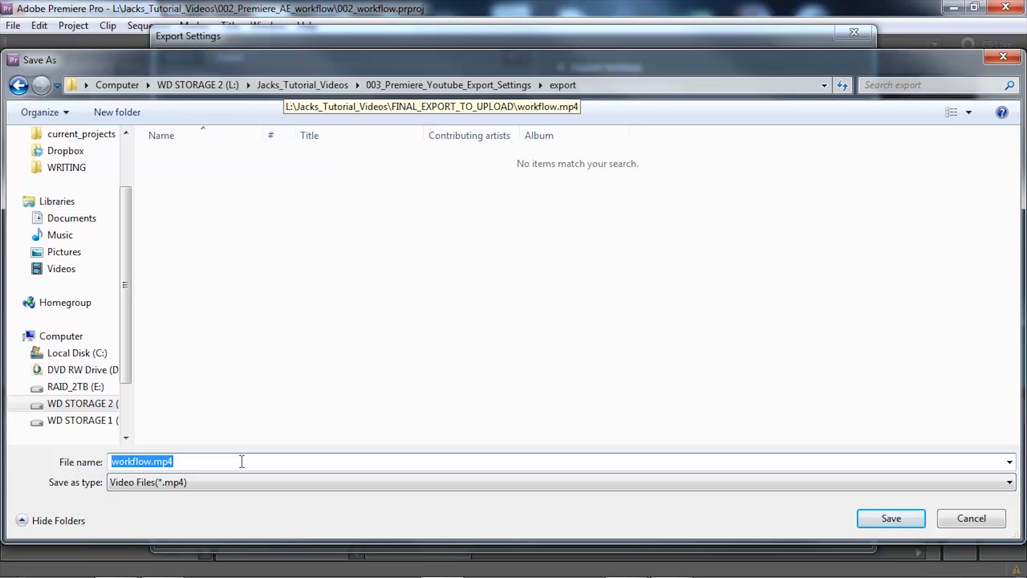
pyautogui.write('final_video01')
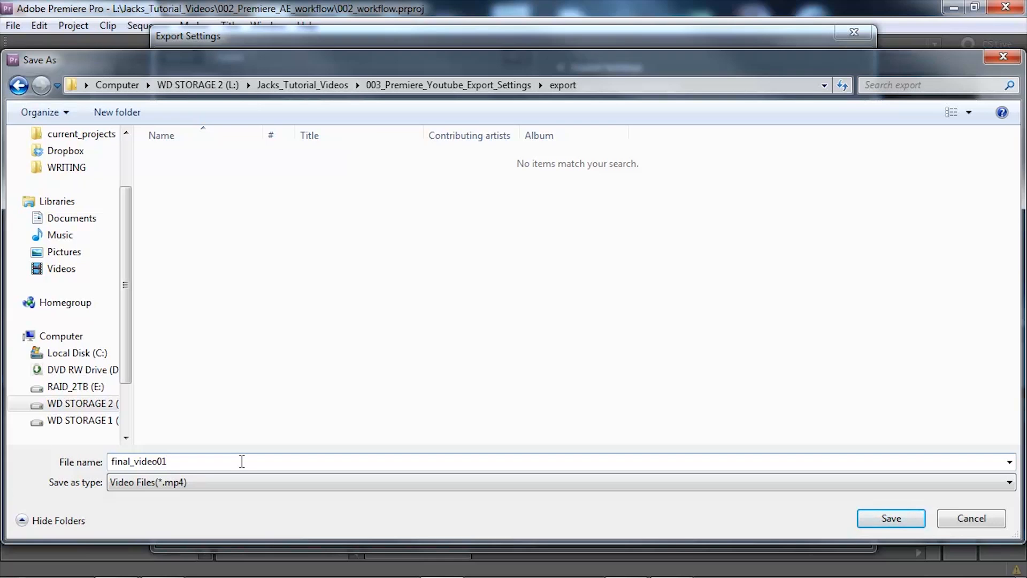
pyautogui.press('Return')
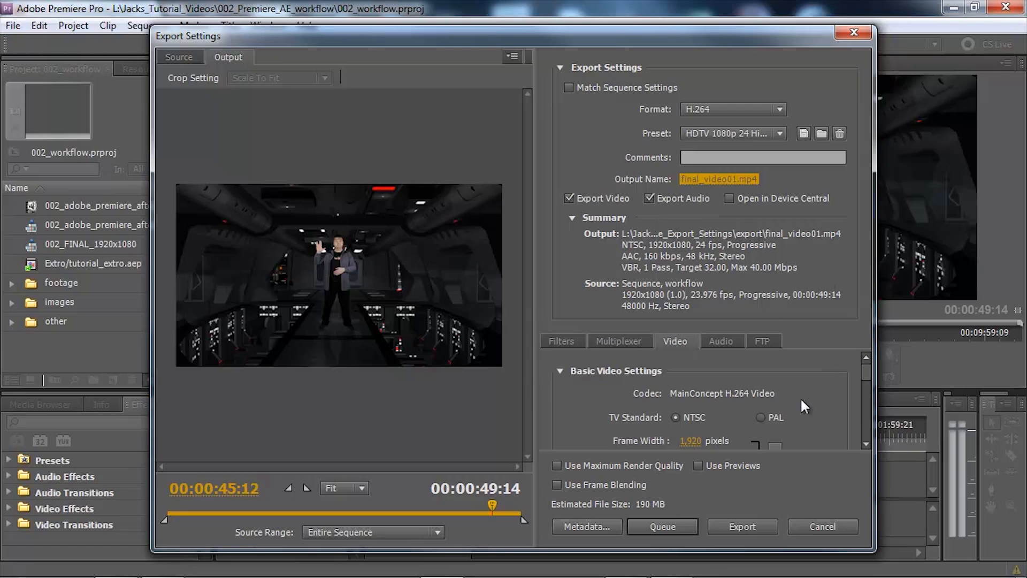
# Review the filter, multiplexer and video settings of the export
pyautogui.click(559, 343)
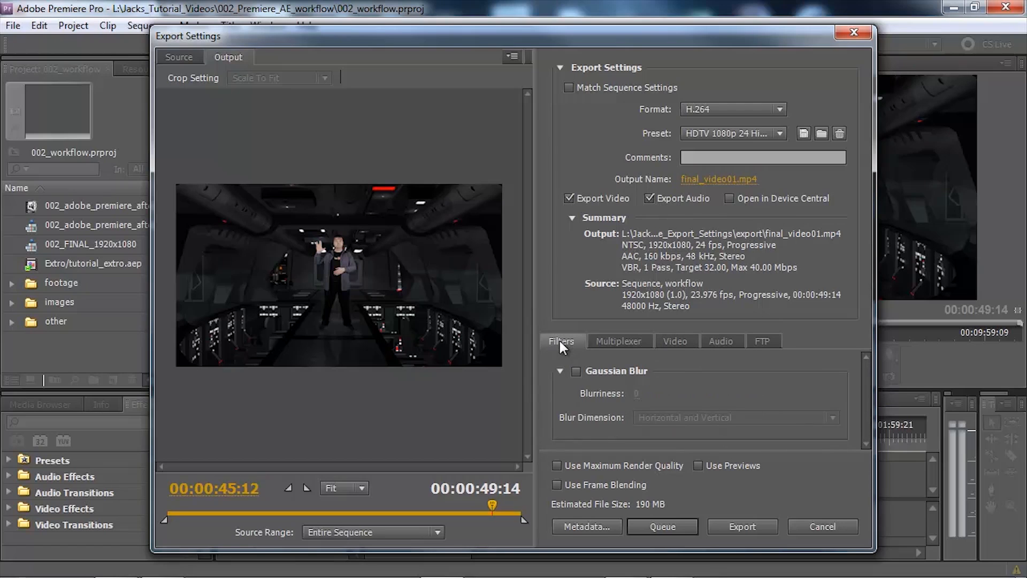
pyautogui.click(611, 343)
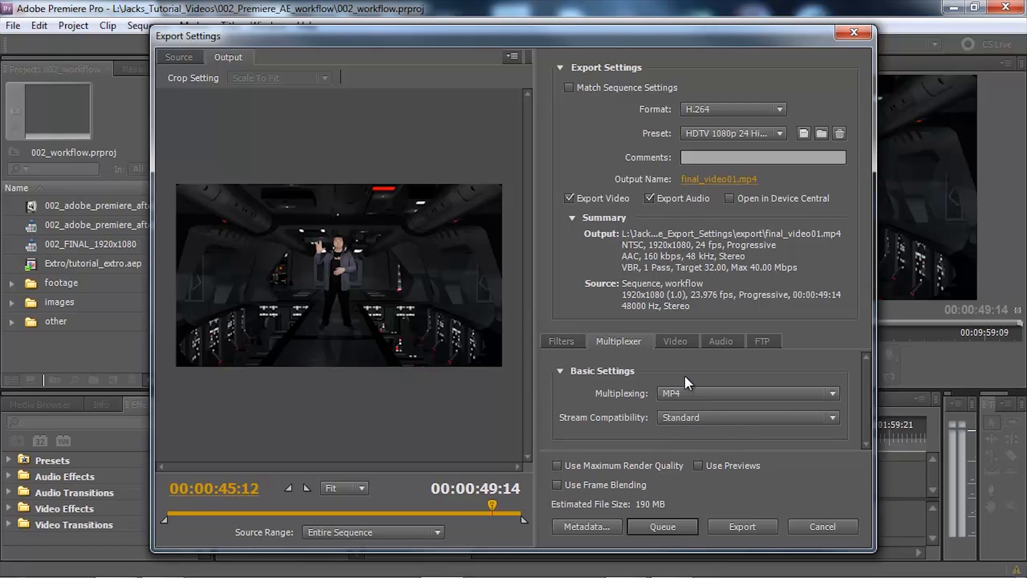
pyautogui.click(678, 340)
# Set the export's audio codec to AAC+ Version 1 and check the channel, frequency, quality and bitrate settings
pyautogui.click(722, 340)
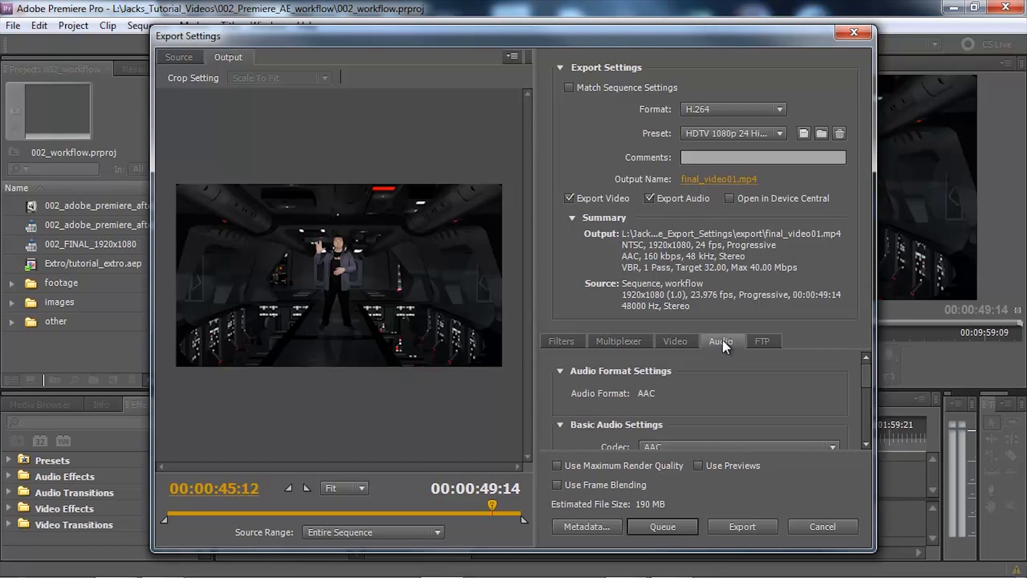
pyautogui.scroll(-3, 731, 395)
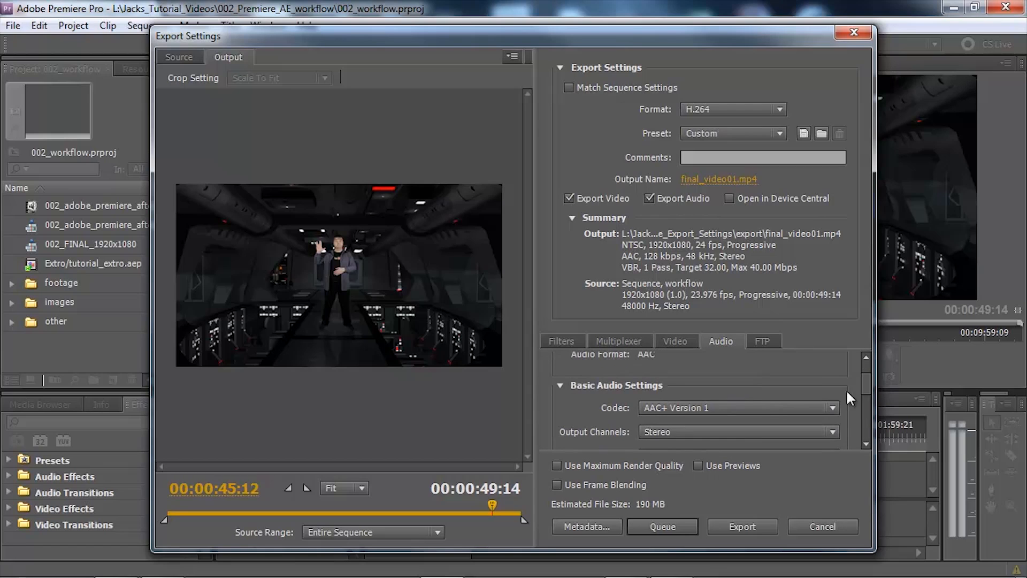
pyautogui.moveTo(864, 377)
pyautogui.mouseDown()
pyautogui.moveTo(864, 368)
pyautogui.moveTo(866, 391)
pyautogui.mouseUp()
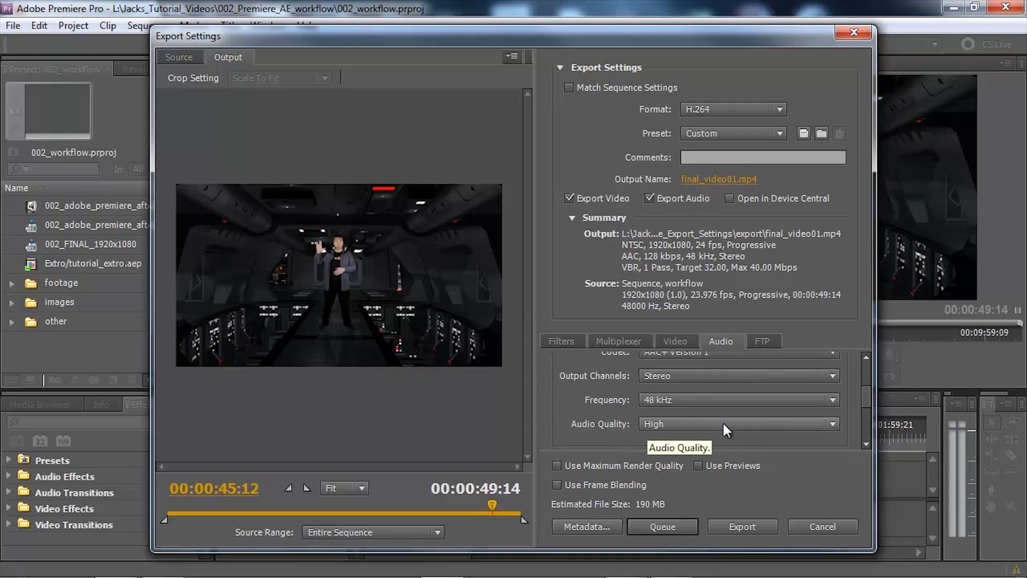
pyautogui.moveTo(863, 399)
pyautogui.mouseDown()
pyautogui.moveTo(871, 429)
pyautogui.moveTo(873, 410)
pyautogui.mouseUp()
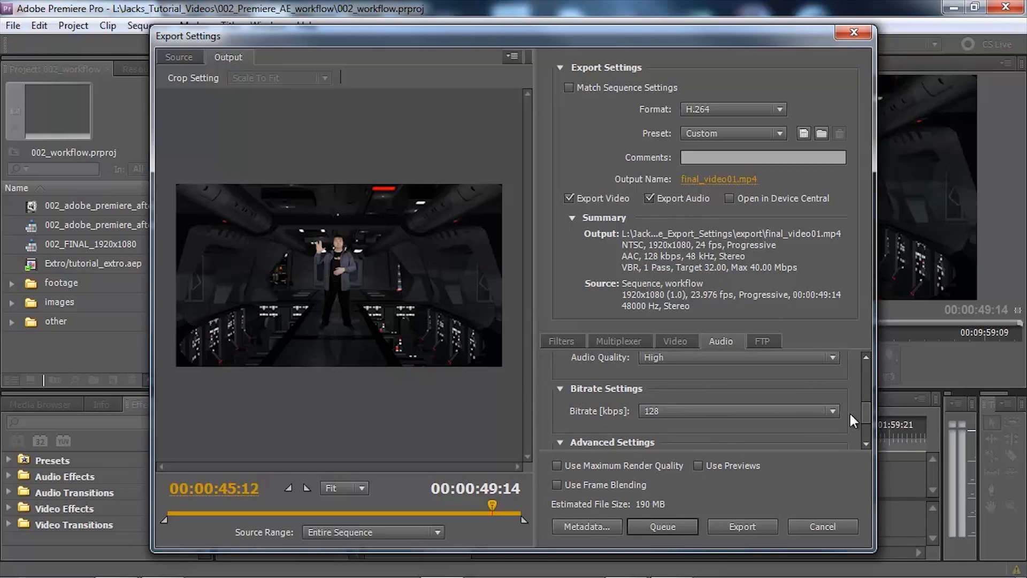
pyautogui.moveTo(862, 411); pyautogui.dragTo(867, 373)
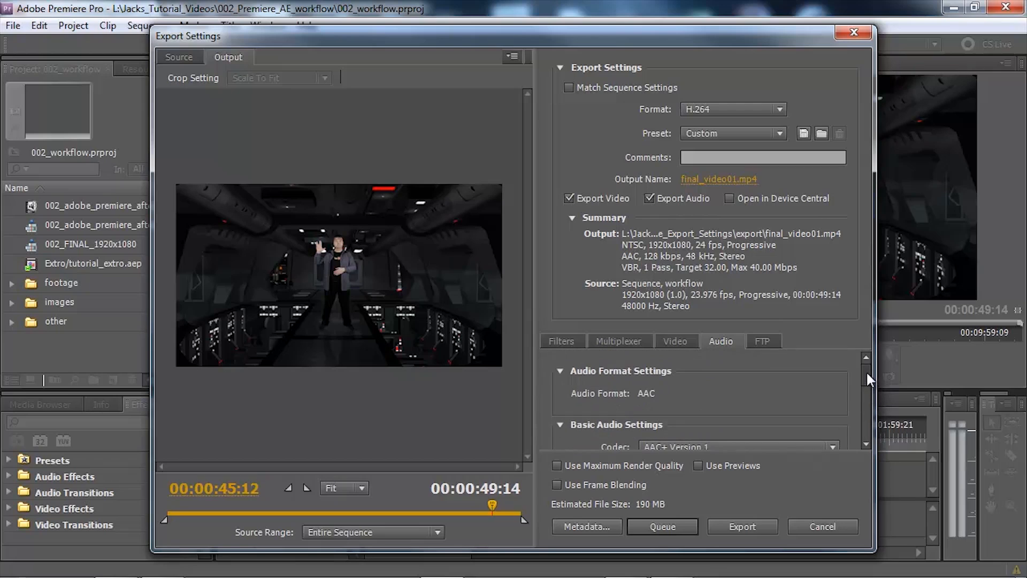
# Set the export's video frame rate to 23.976 fps
pyautogui.click(673, 340)
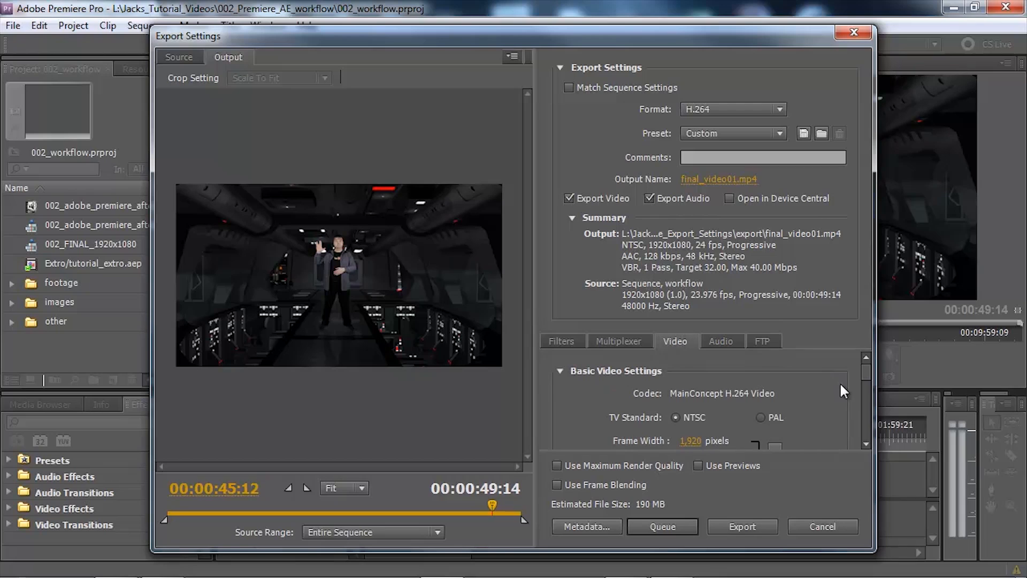
pyautogui.moveTo(865, 370); pyautogui.dragTo(865, 379)
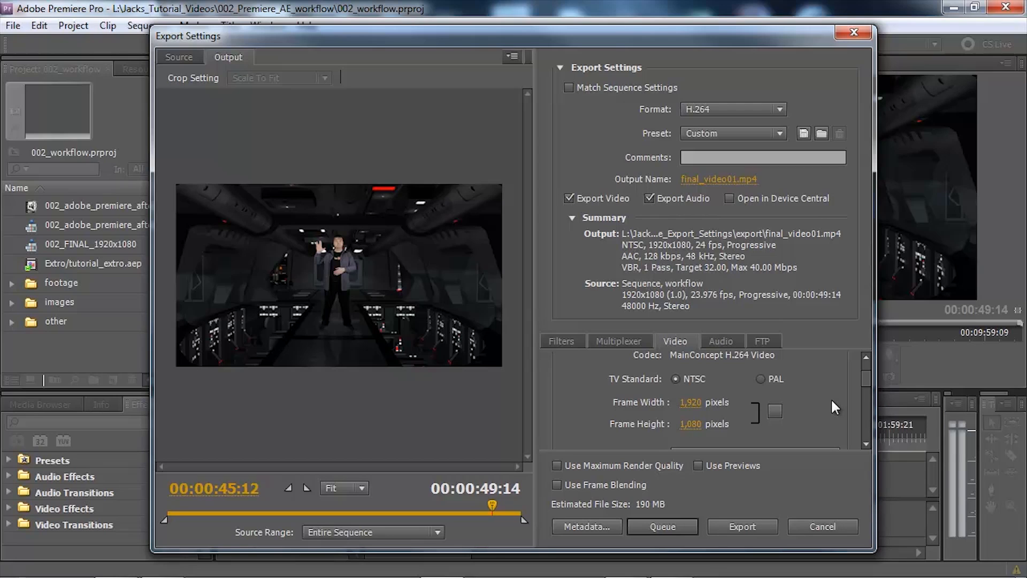
pyautogui.click(863, 442)
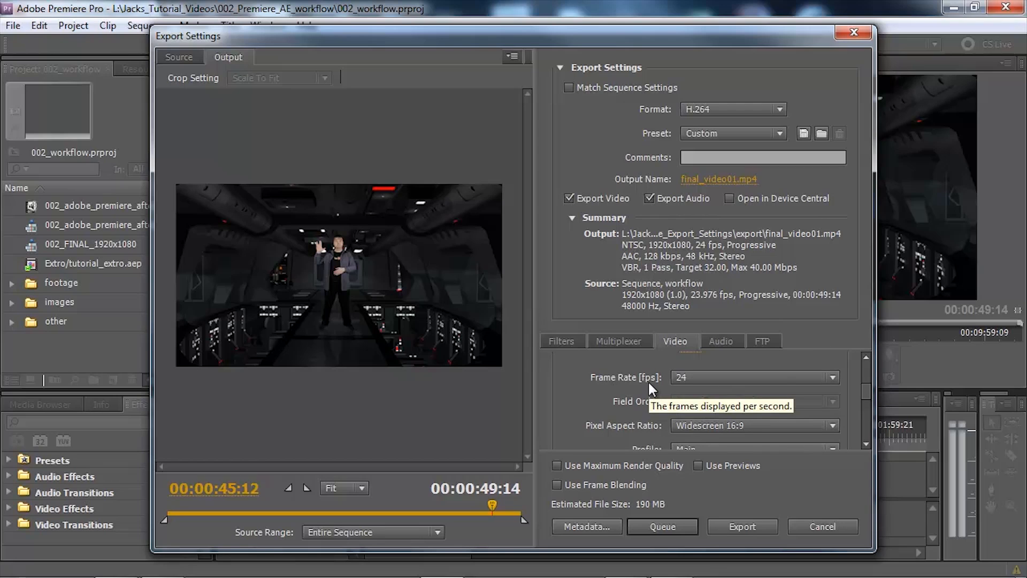
pyautogui.click(820, 379)
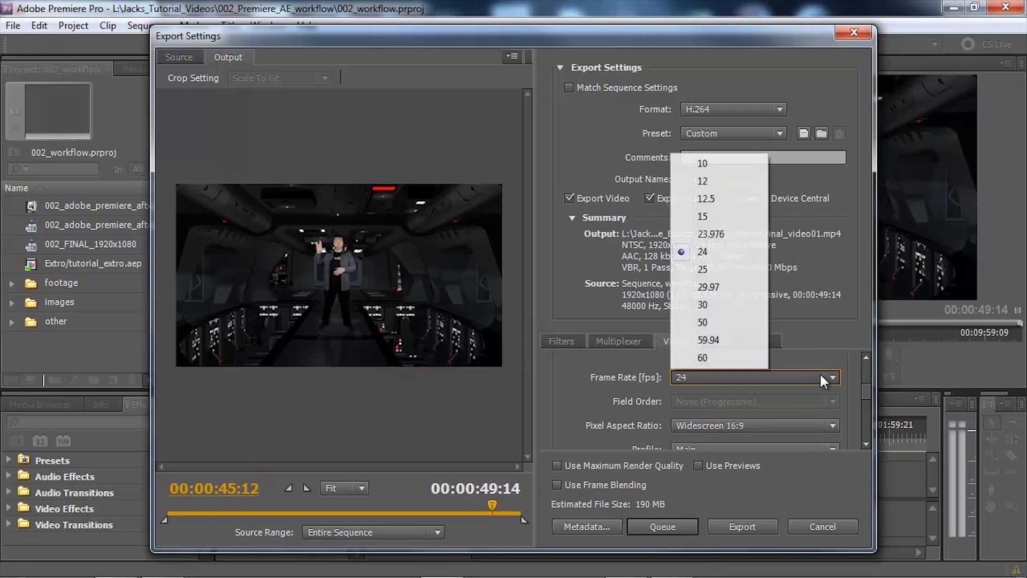
pyautogui.click(733, 236)
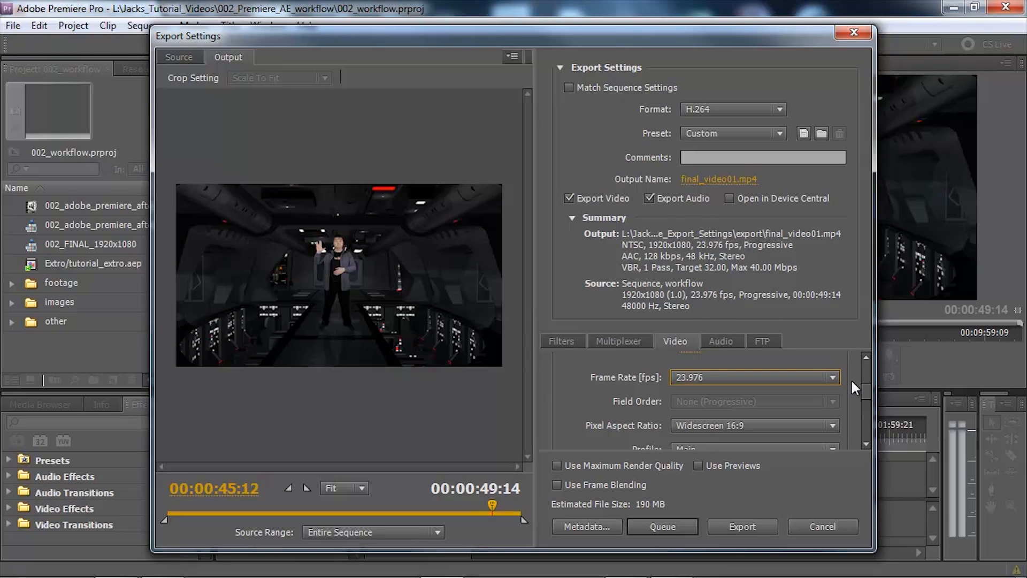
# Check the profile and level in the video settings and set the bitrate encoding to VBR, 2 Pass
pyautogui.moveTo(867, 391); pyautogui.dragTo(869, 393)
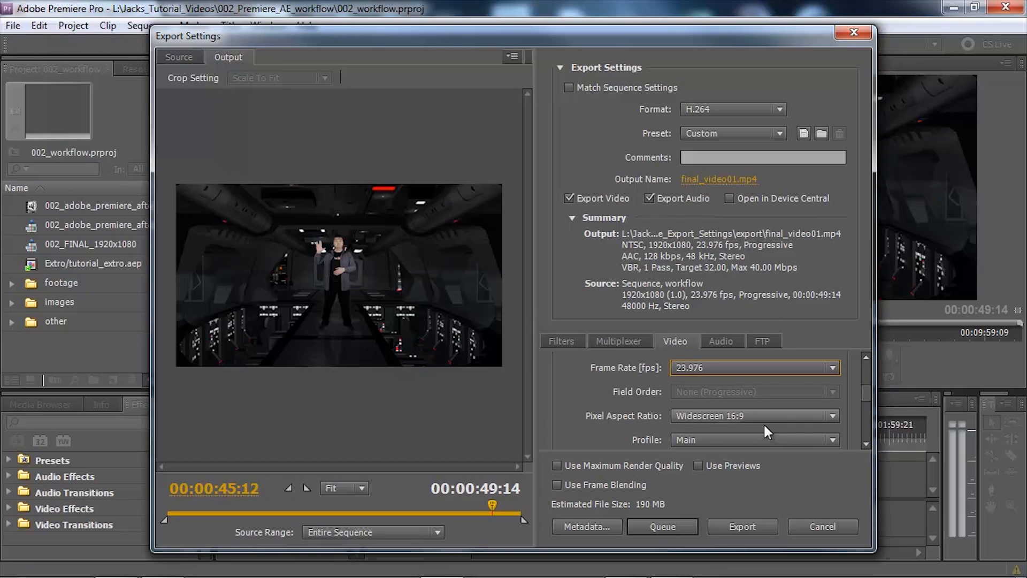
pyautogui.click(866, 443)
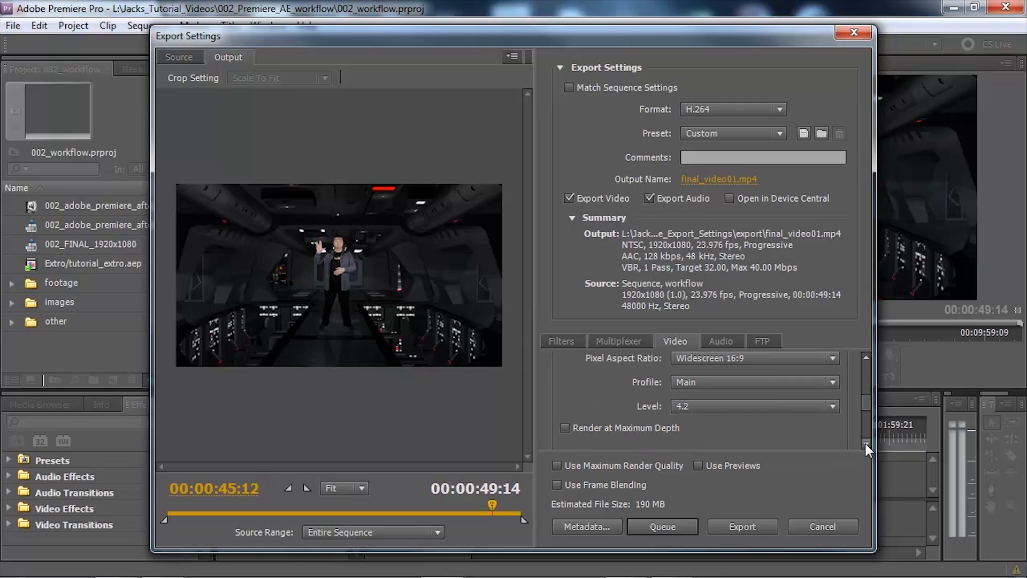
pyautogui.click(866, 443)
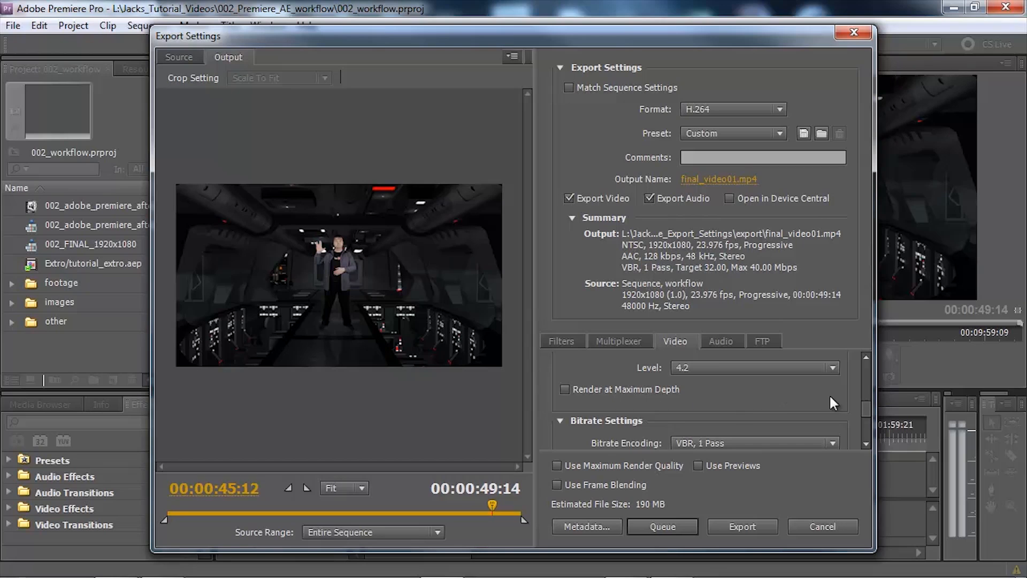
pyautogui.click(865, 439)
pyautogui.click(865, 440)
pyautogui.click(865, 440)
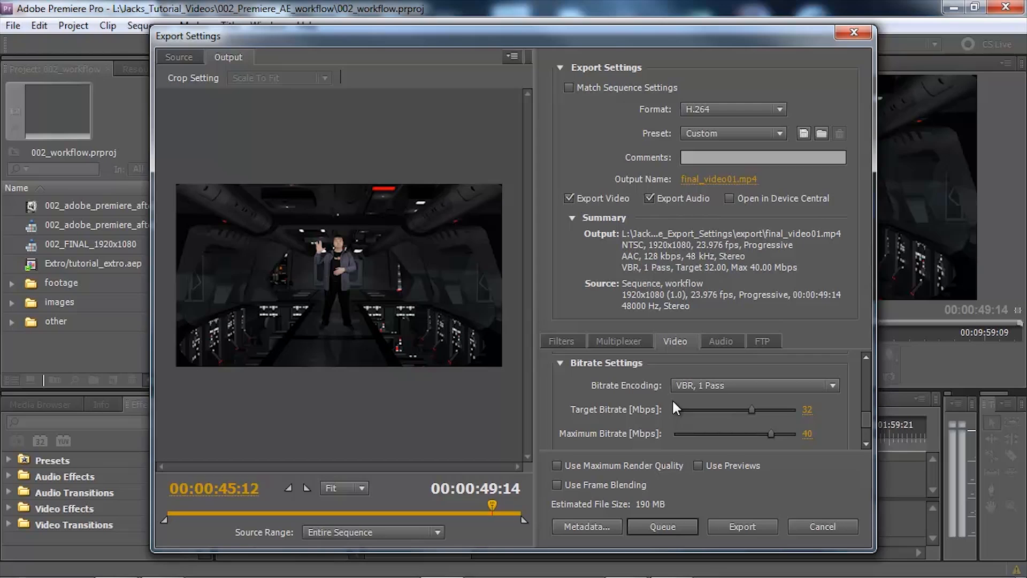
pyautogui.click(833, 385)
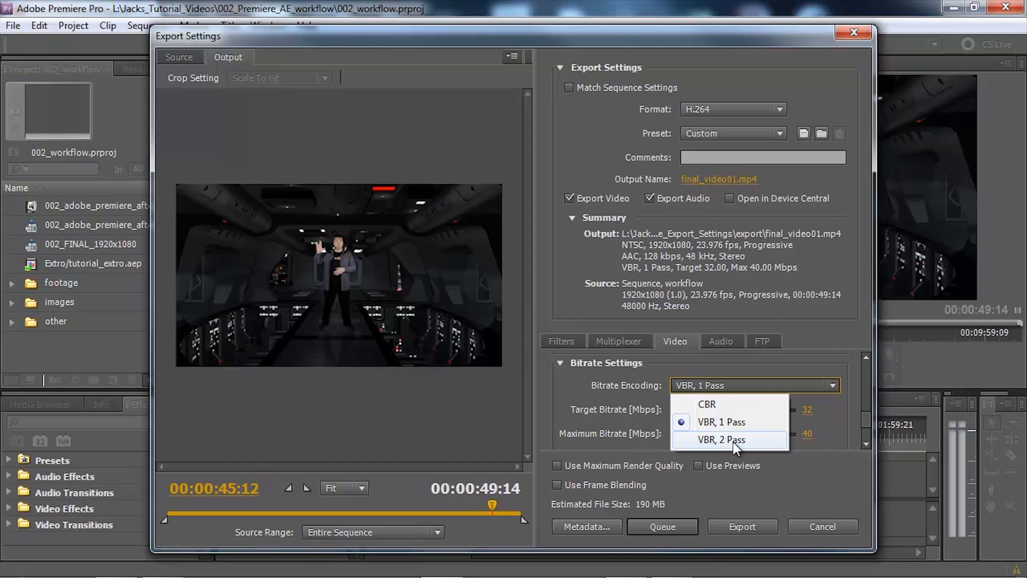
pyautogui.click(733, 439)
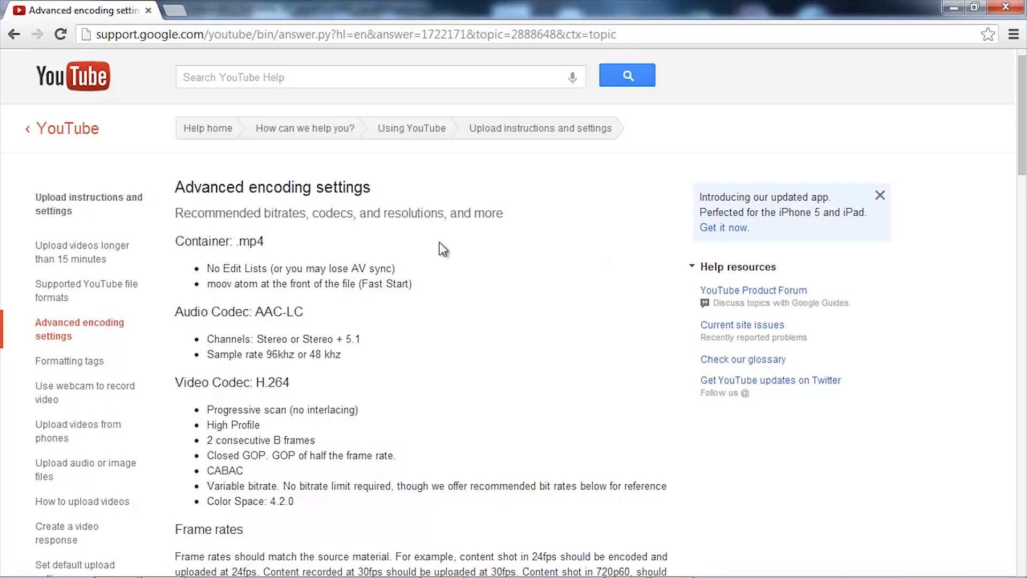
# Examine the recommended bitrates for 1080p standard and high quality uploads on YouTube's Advanced encoding settings page
pyautogui.scroll(-1, 482, 250)
pyautogui.scroll(-5, 481, 250)
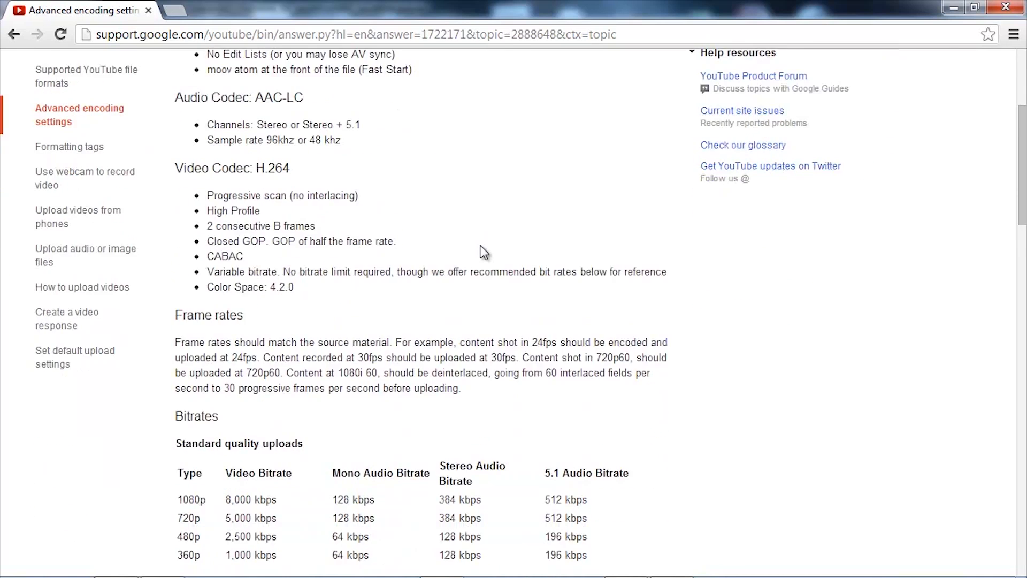
pyautogui.scroll(-3, 527, 137)
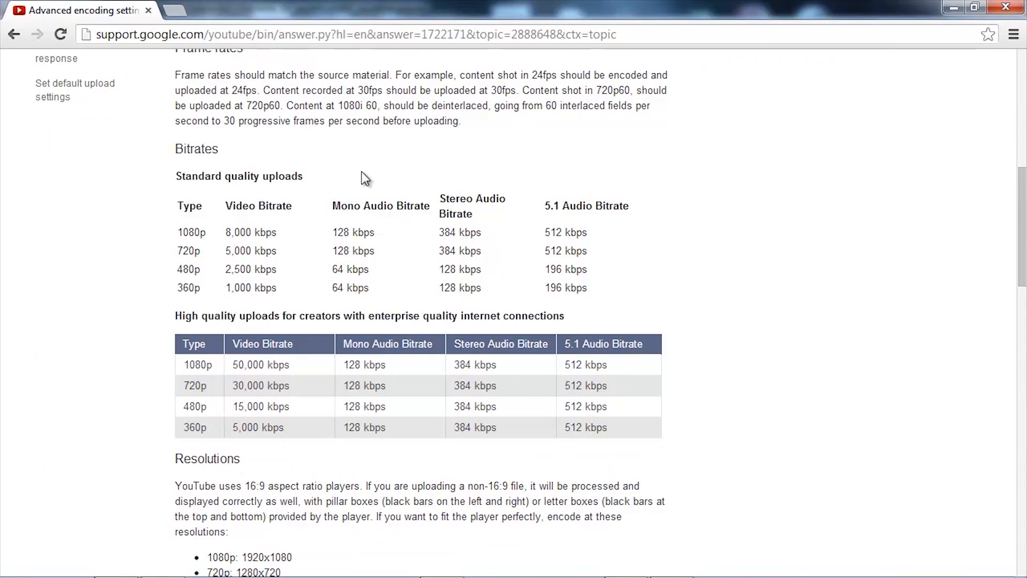
pyautogui.moveTo(176, 146); pyautogui.dragTo(229, 138)
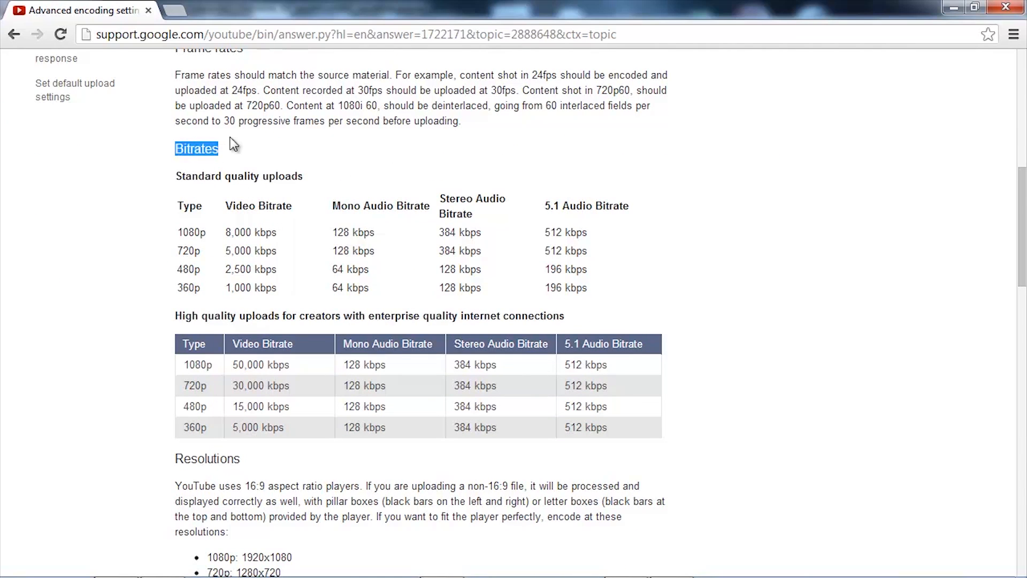
pyautogui.click(314, 168)
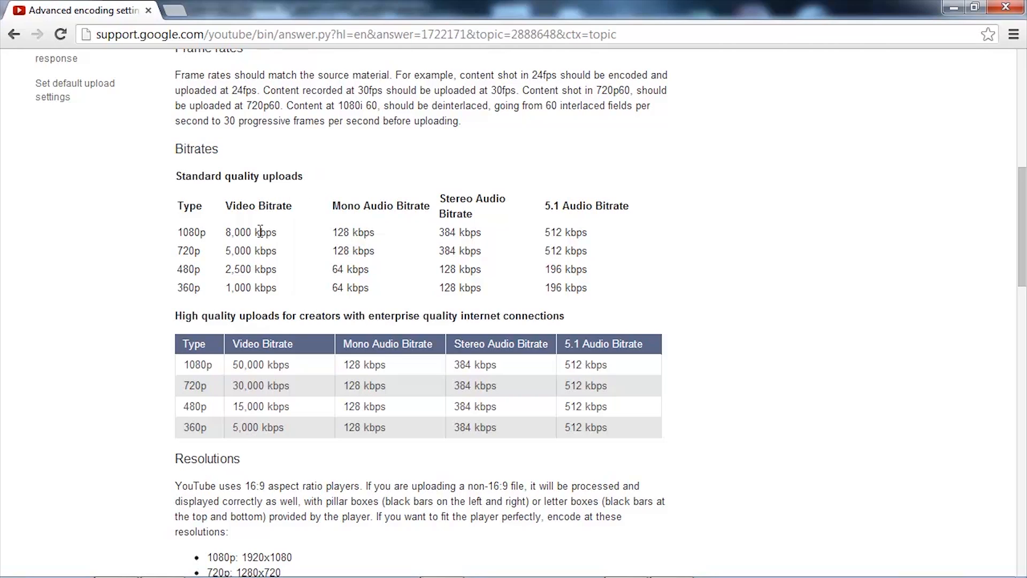
pyautogui.moveTo(177, 176); pyautogui.dragTo(319, 180)
pyautogui.moveTo(172, 317); pyautogui.dragTo(275, 318)
pyautogui.click(314, 185)
pyautogui.moveTo(177, 231); pyautogui.dragTo(207, 232)
pyautogui.click(122, 249)
pyautogui.moveTo(222, 236); pyautogui.dragTo(252, 233)
pyautogui.click(298, 240)
# Switch back to Adobe Premiere Pro and set the export's target bitrate to 8 Mbps
pyautogui.moveTo(262, 576)
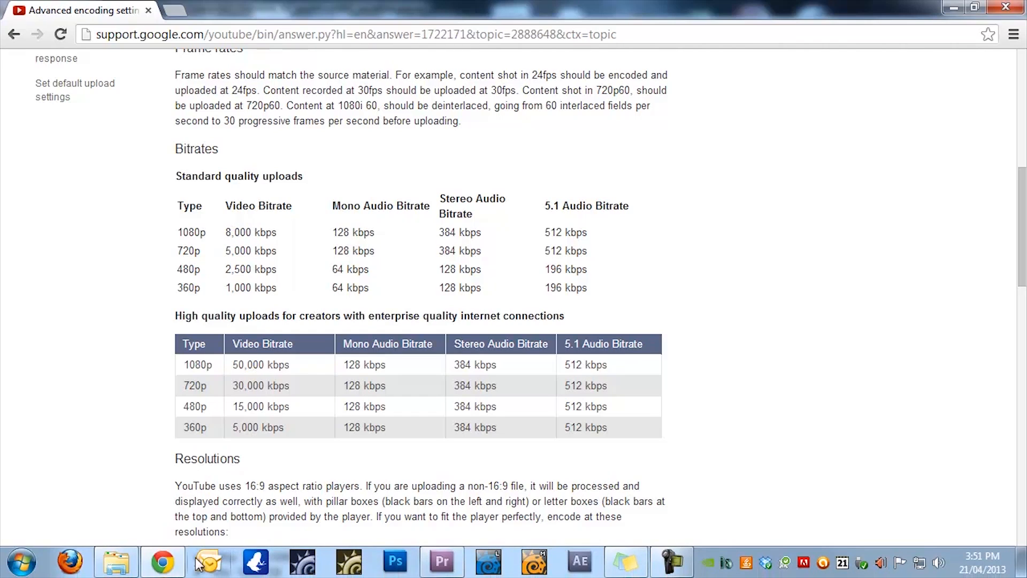
pyautogui.click(442, 561)
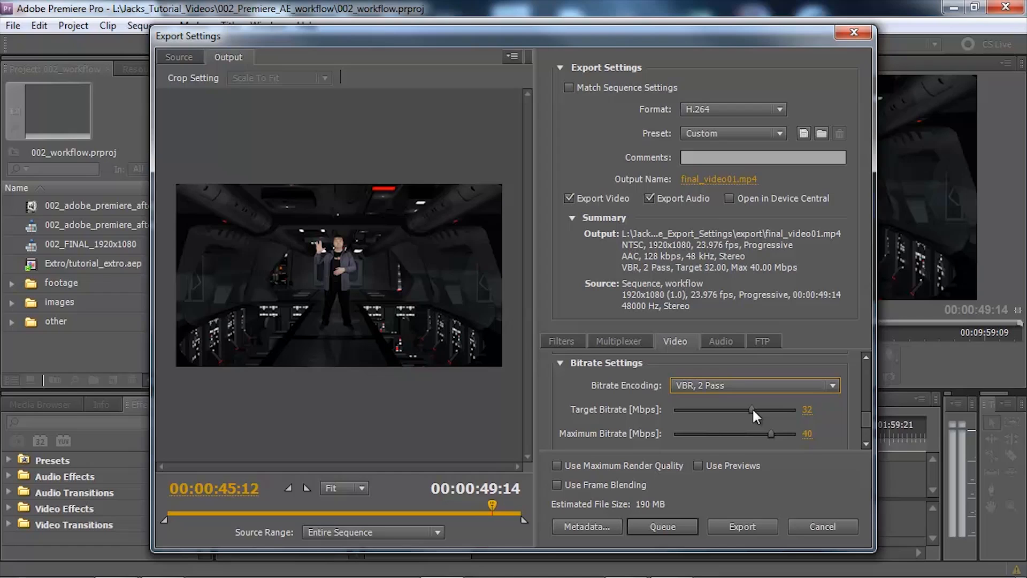
pyautogui.moveTo(752, 409); pyautogui.dragTo(700, 410)
pyautogui.click(811, 409)
pyautogui.write('8')
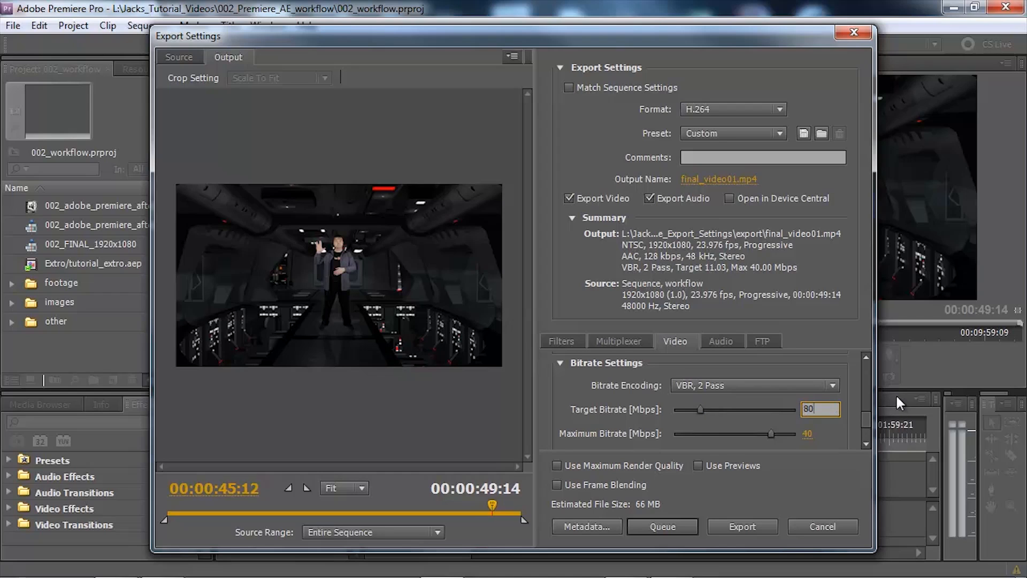
pyautogui.press('Return')
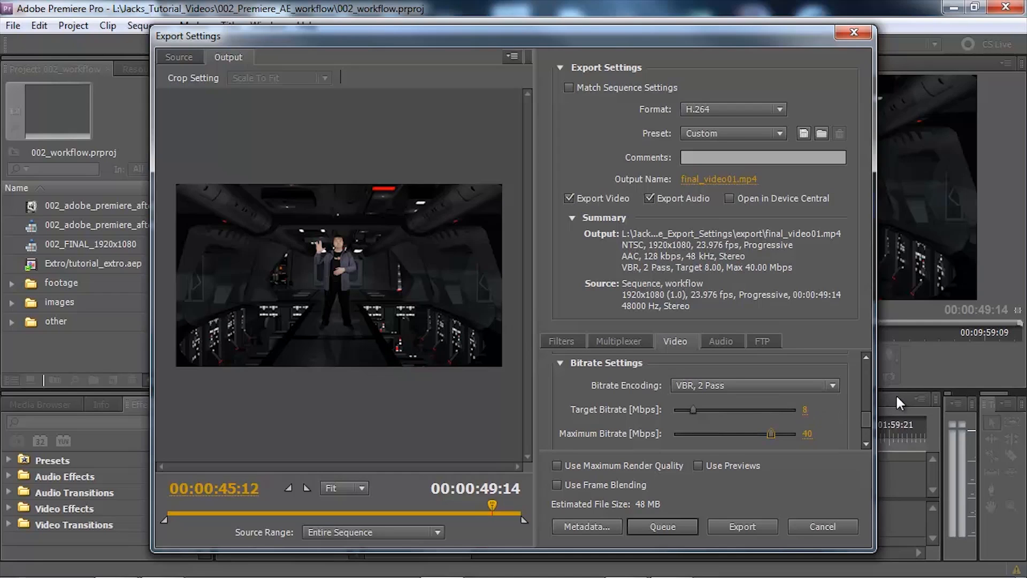
# Set the export's target bitrate to 10 Mbps and check the advanced video settings
pyautogui.click(806, 411)
pyautogui.write('10')
pyautogui.press('Return')
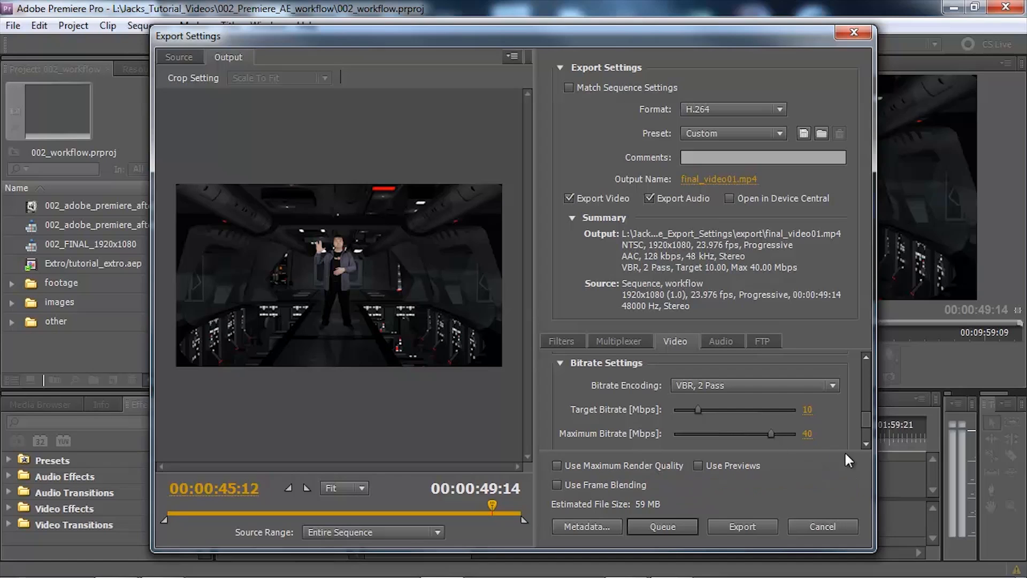
pyautogui.click(866, 445)
pyautogui.click(866, 444)
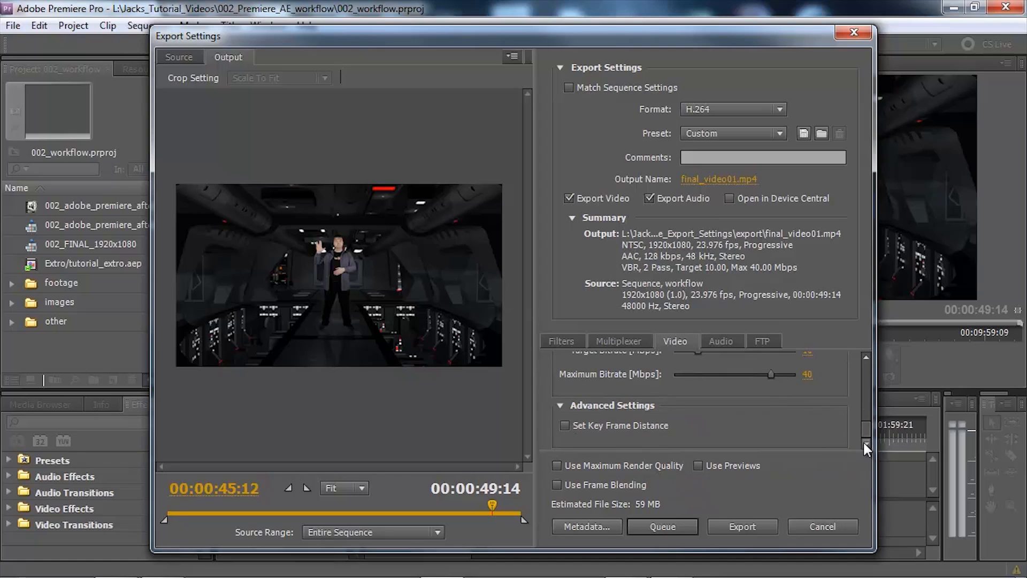
pyautogui.moveTo(862, 428); pyautogui.dragTo(864, 361)
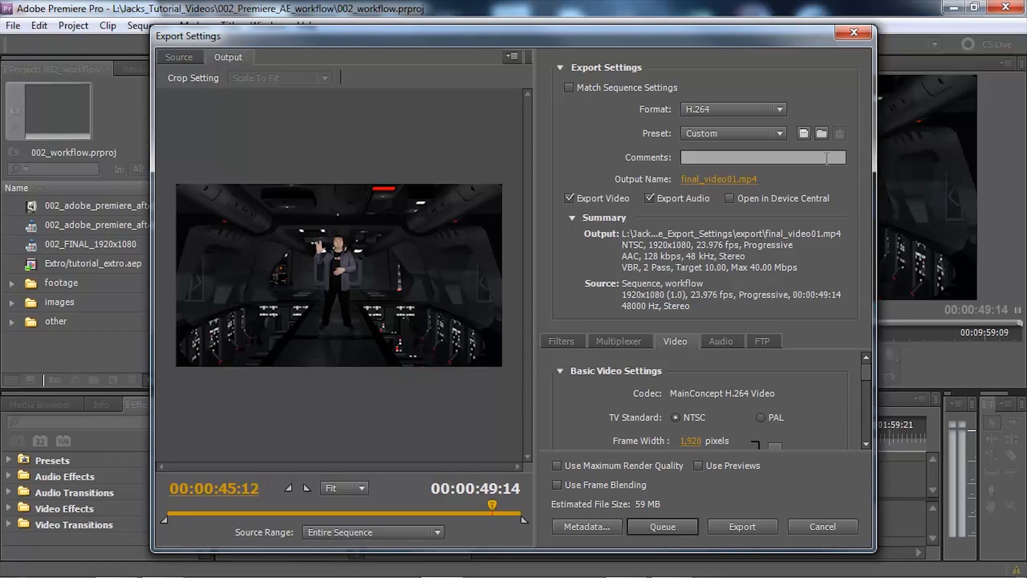
# Save the export settings as a preset named My Export Settings 1080p 23.976 and select it for the export
pyautogui.click(805, 133)
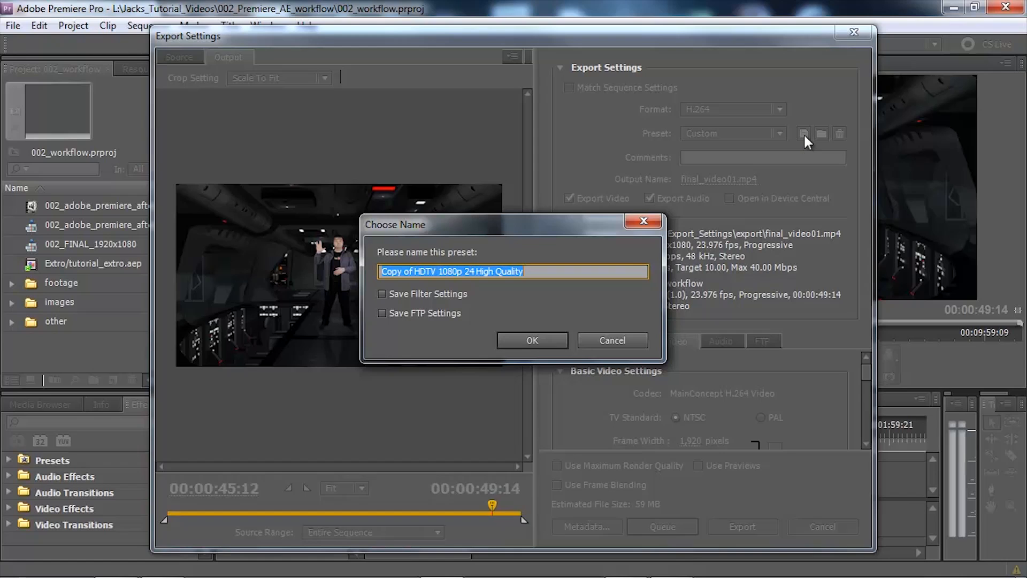
pyautogui.write('My Expor')
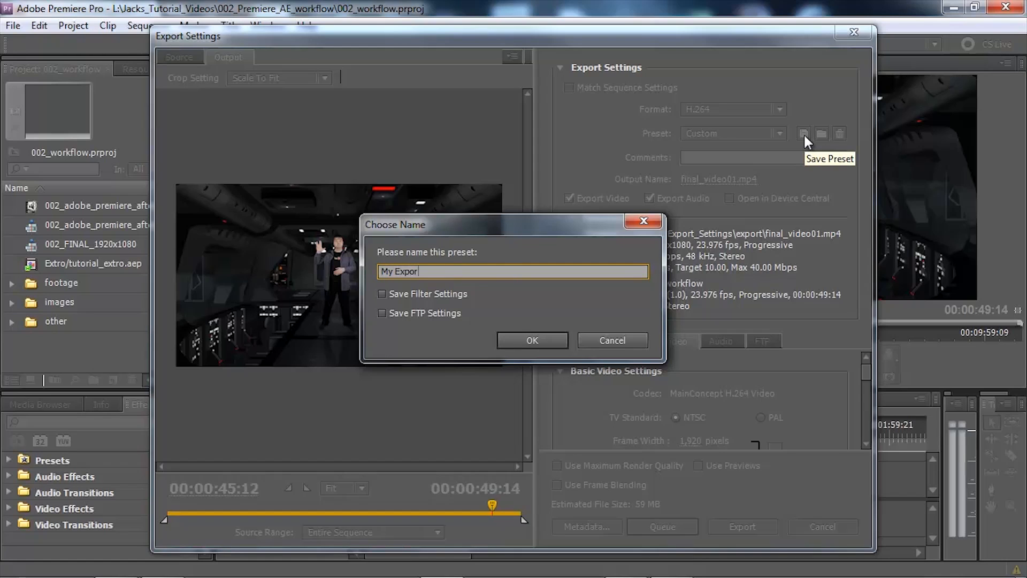
pyautogui.write('t Settings')
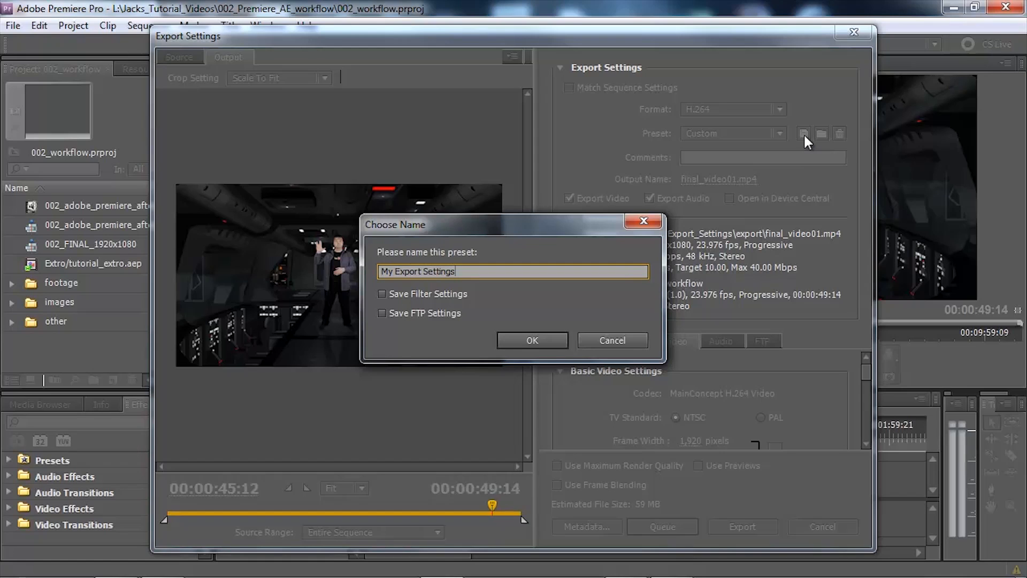
pyautogui.write(' 1080p 23.976')
pyautogui.click(550, 336)
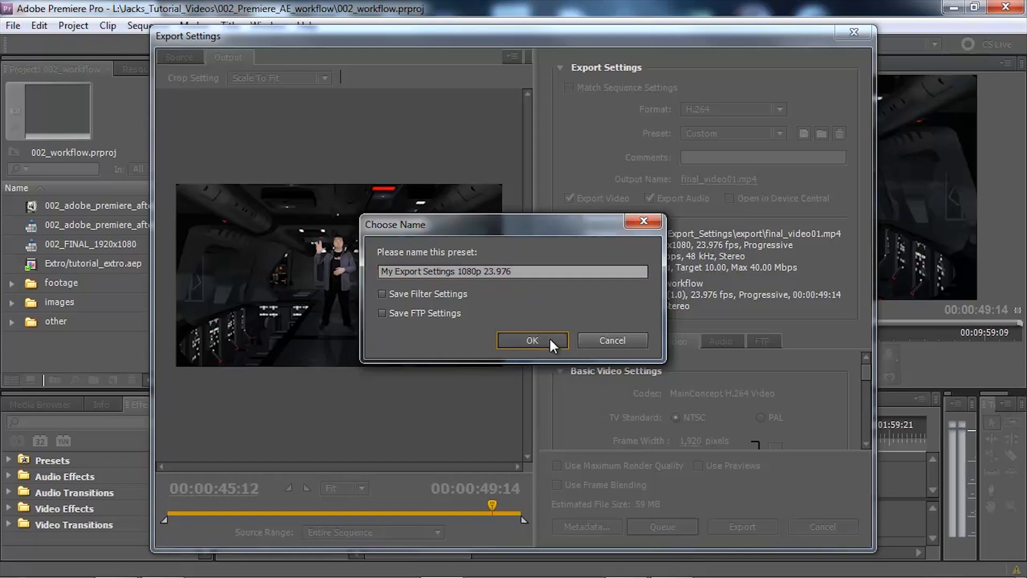
pyautogui.click(775, 133)
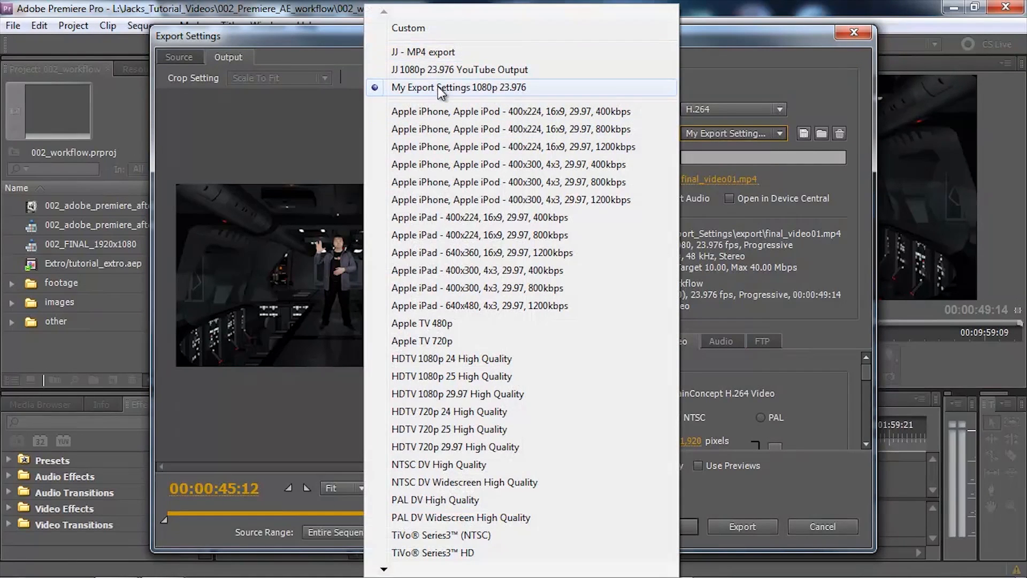
pyautogui.click(461, 88)
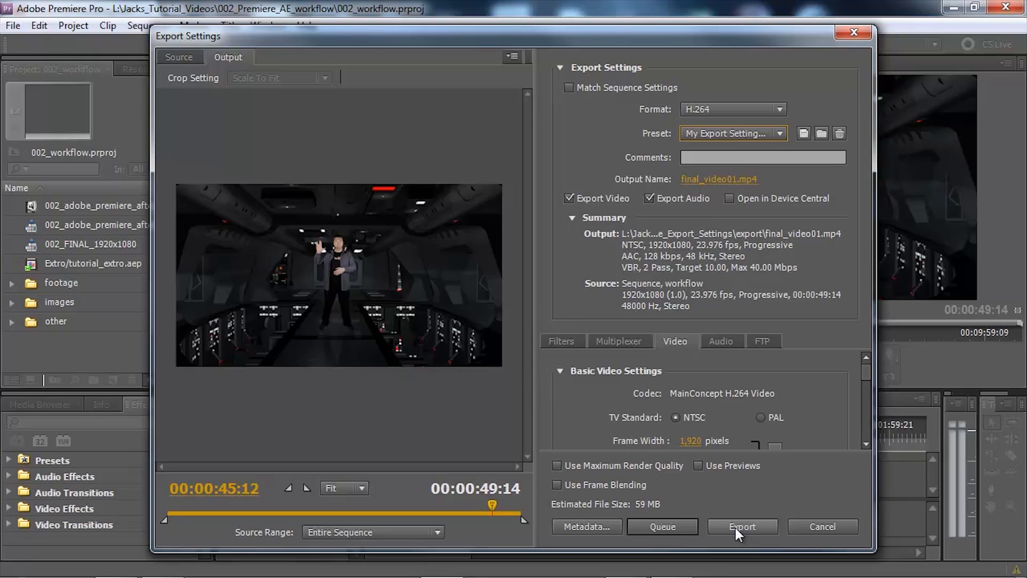
# Send the workflow sequence export to the Adobe Media Encoder queue and start encoding it
pyautogui.click(673, 524)
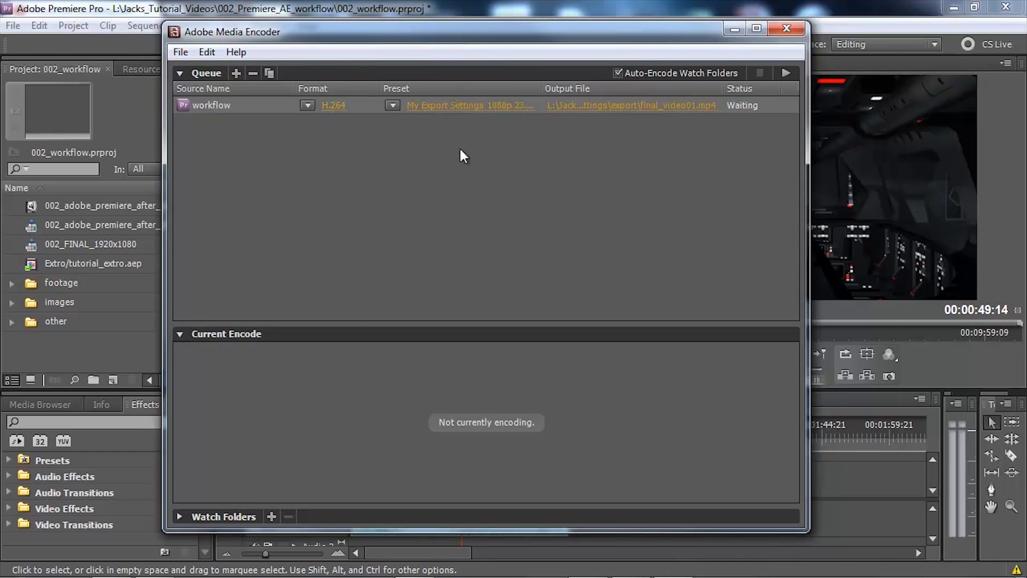
pyautogui.moveTo(451, 110)
pyautogui.click(784, 73)
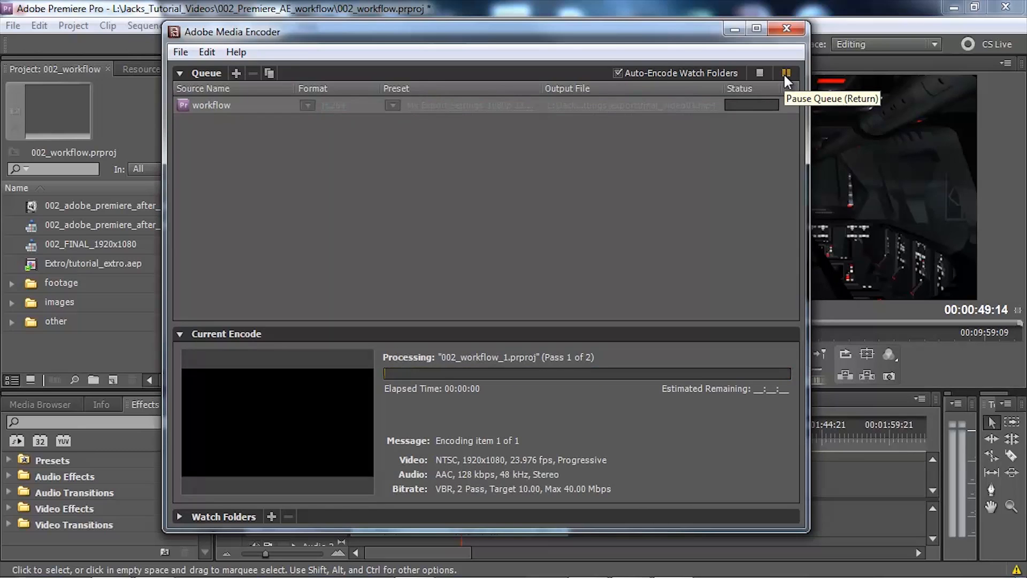